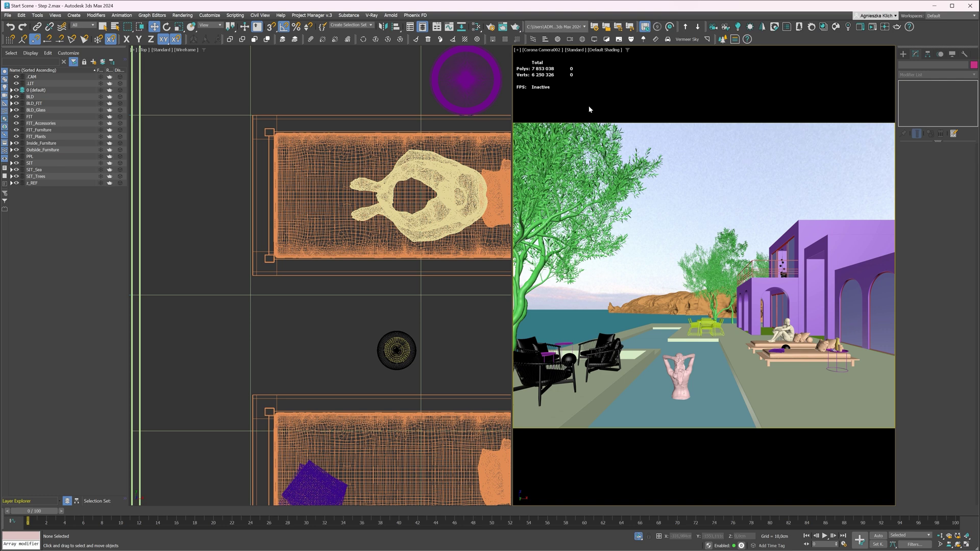
Step: In Render Setup's Scene settings, enter a Corona noise level limit of 2
left_click(491, 29)
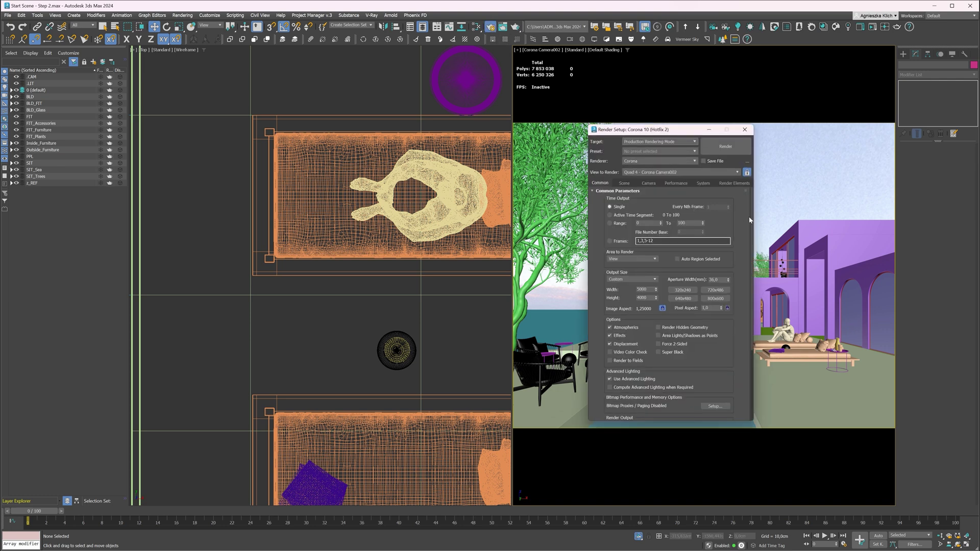
left_click(624, 183)
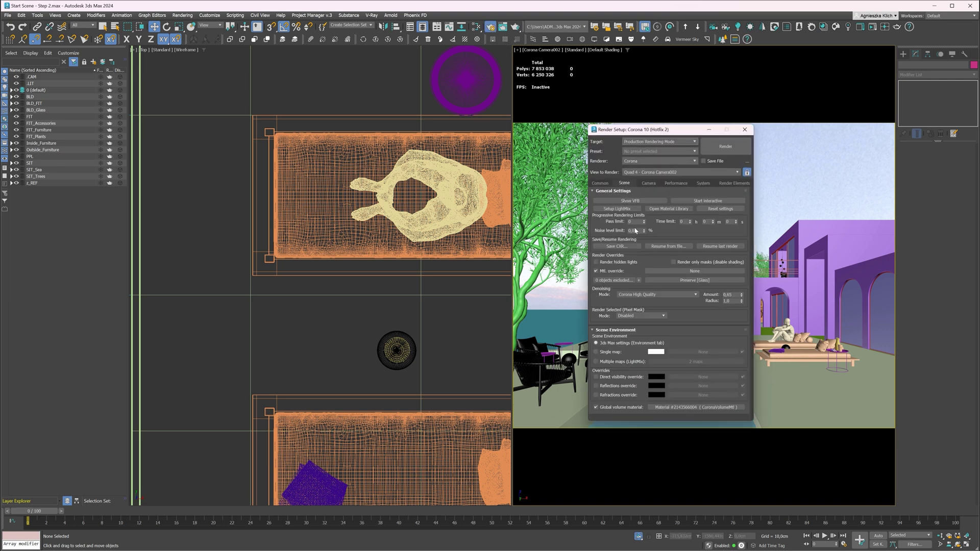
double_click(637, 231)
key("Return")
Step: Add the CGeometry_ZDepth and CESSENTIAL_Volumetrics elements to the Render Elements list
left_click(727, 183)
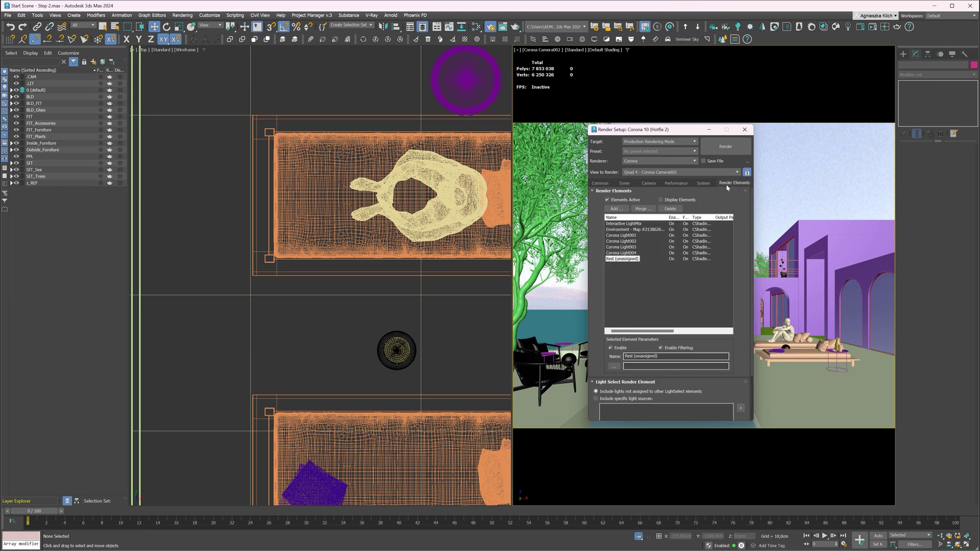
left_click(614, 208)
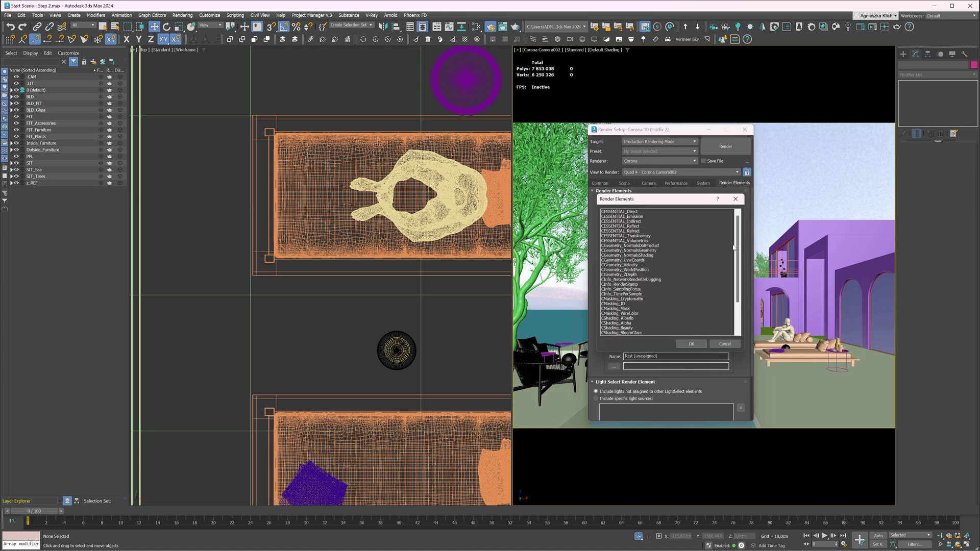
left_click_drag(739, 248, 632, 288)
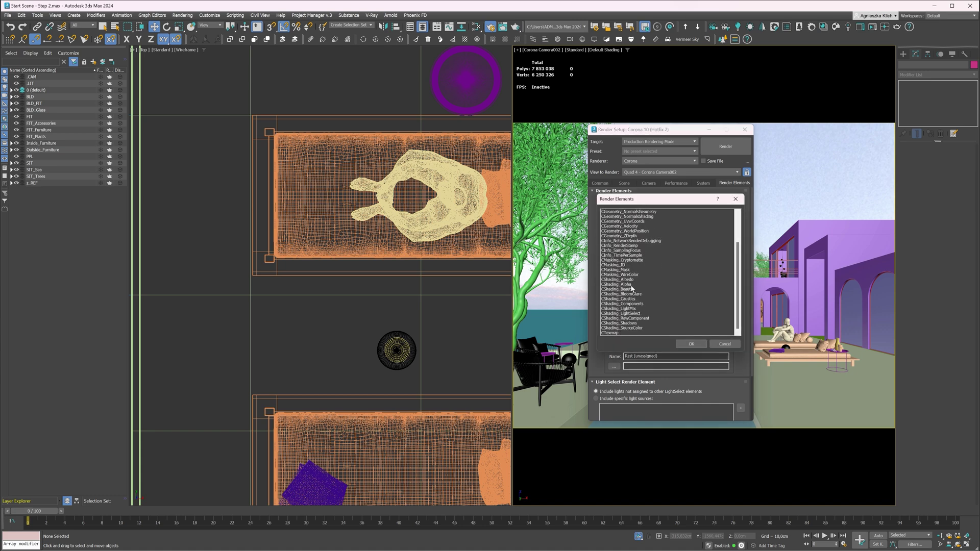
left_click(635, 236)
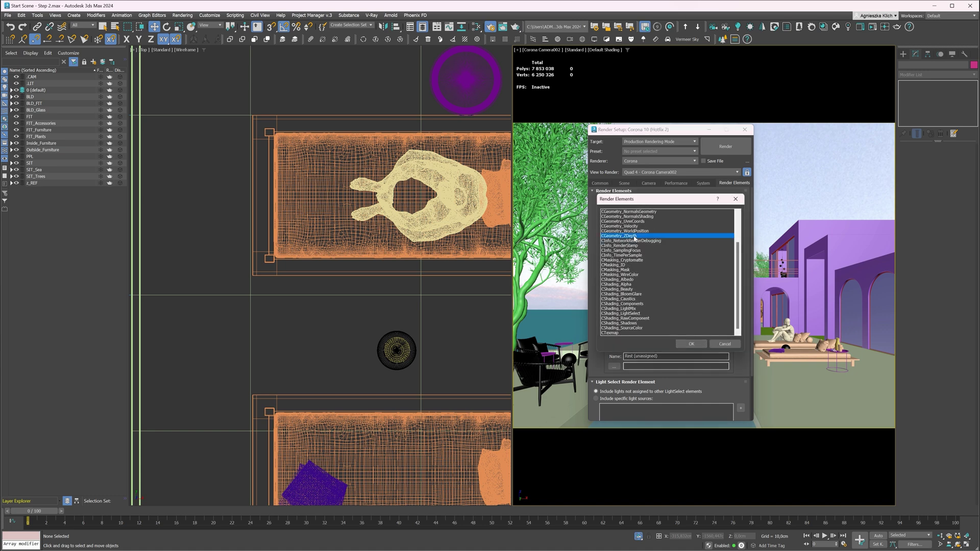
scroll(634, 238, "up", 3)
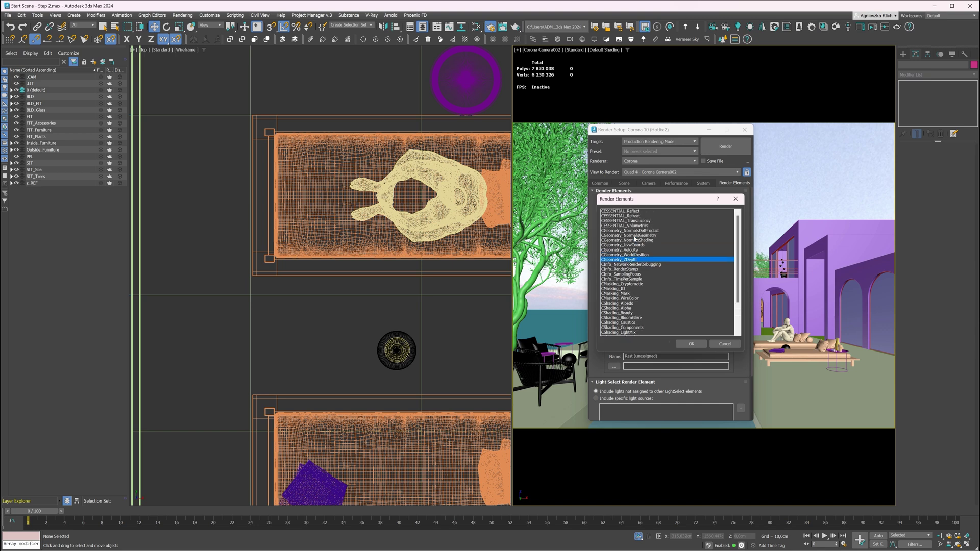
left_click(637, 241, "ctrl")
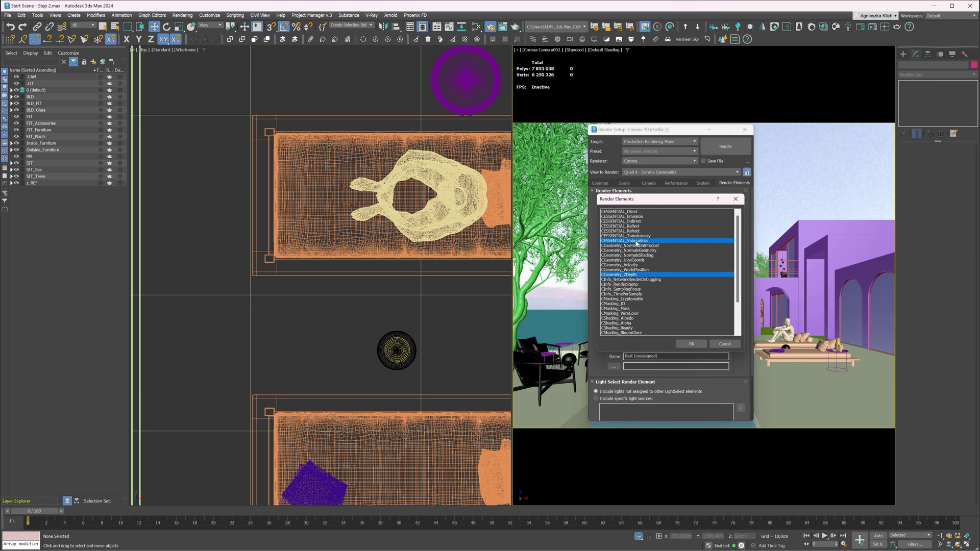
left_click(691, 343)
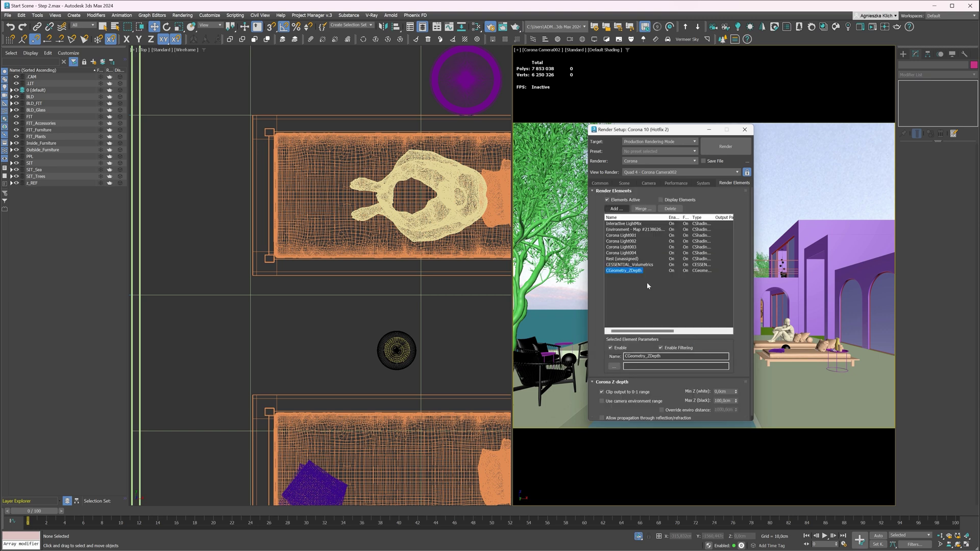
scroll(744, 334, "down", 1)
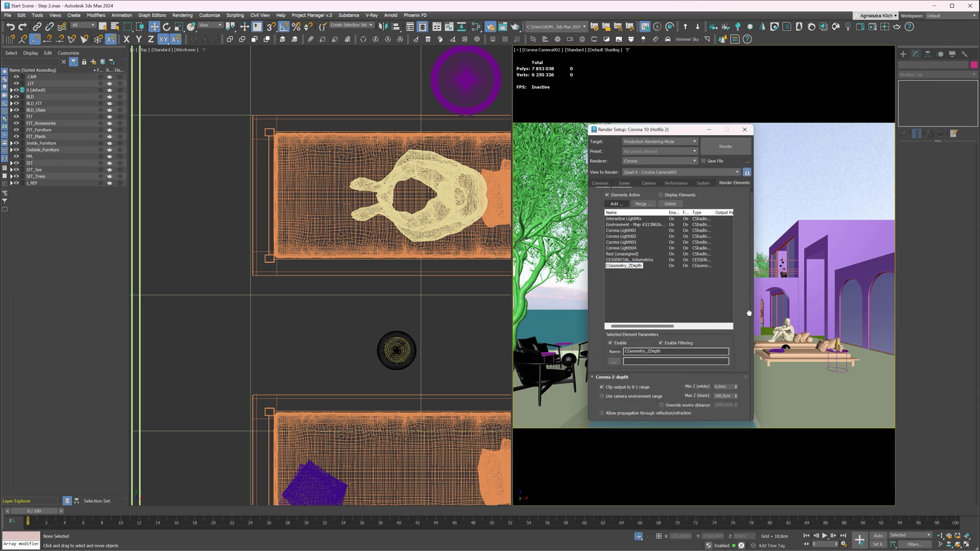
right_click(803, 263)
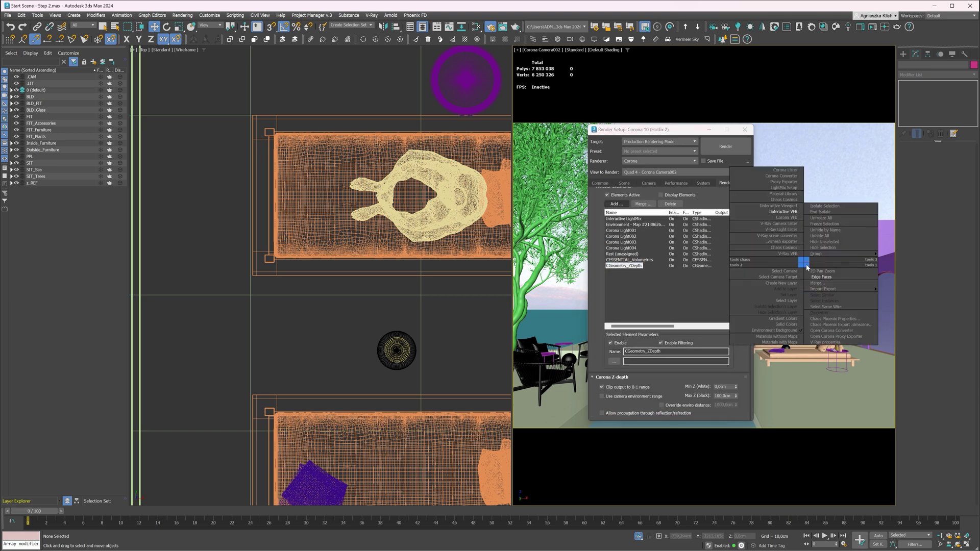
Step: Start the interactive Corona render showing the CGeometry_ZDepth pass, with the window moved aside
left_click(793, 216)
left_click(742, 86)
left_click(746, 166)
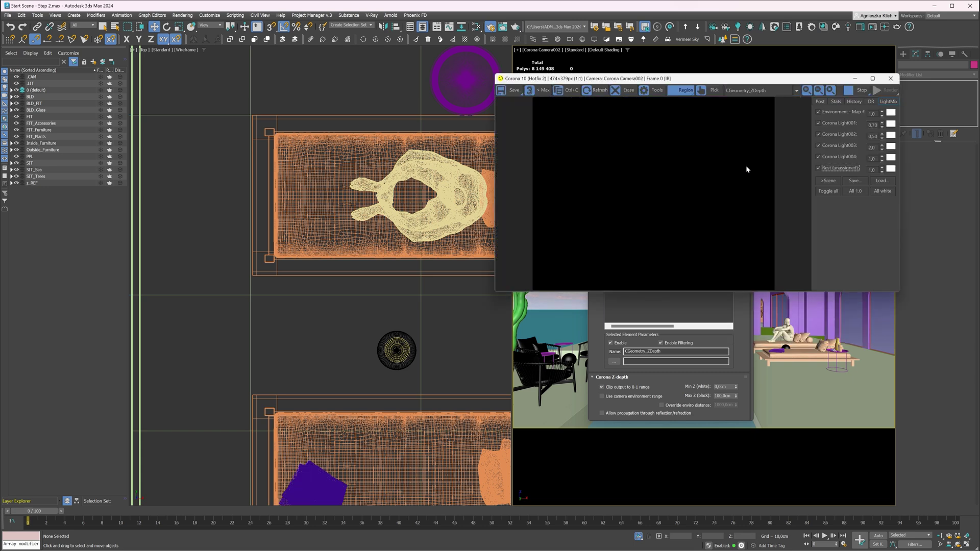
left_click_drag(735, 78, 389, 87)
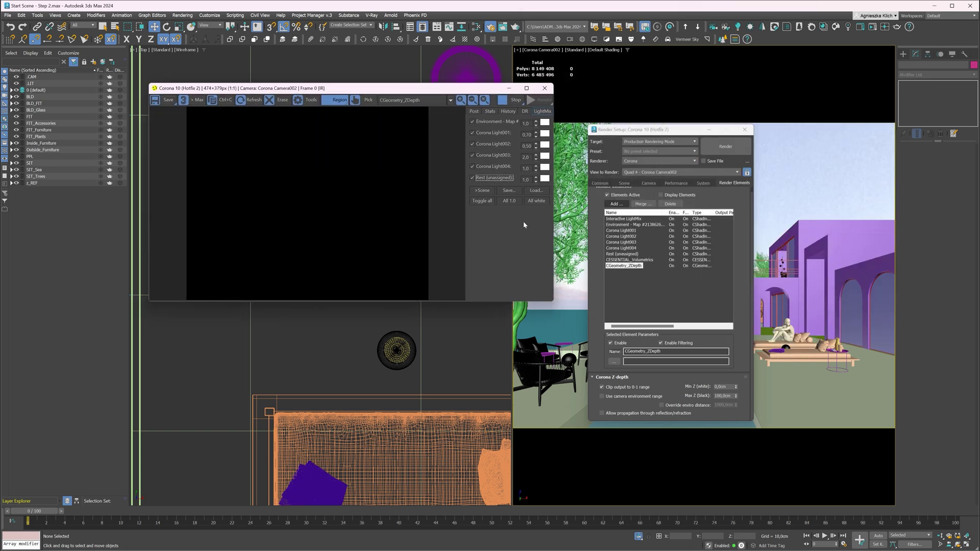
Step: Raise Max Z (black) from 5000 to 15000, then to 150000 cm
left_click(731, 396)
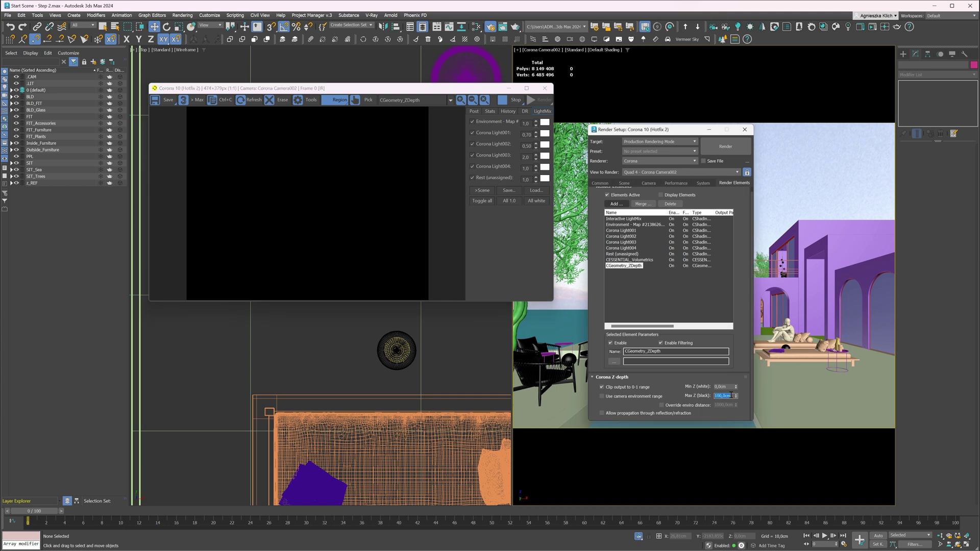
type("5000")
key("Return")
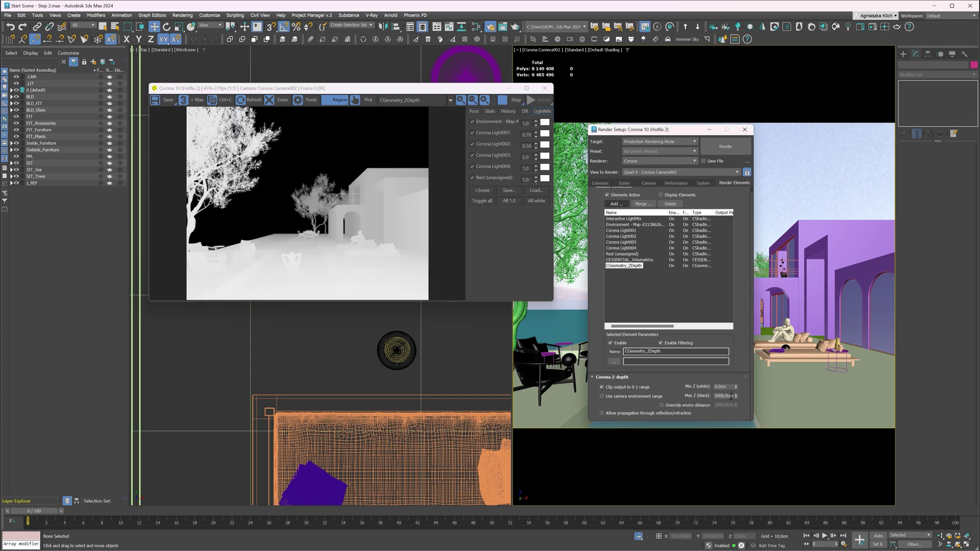
double_click(713, 396)
key("Return")
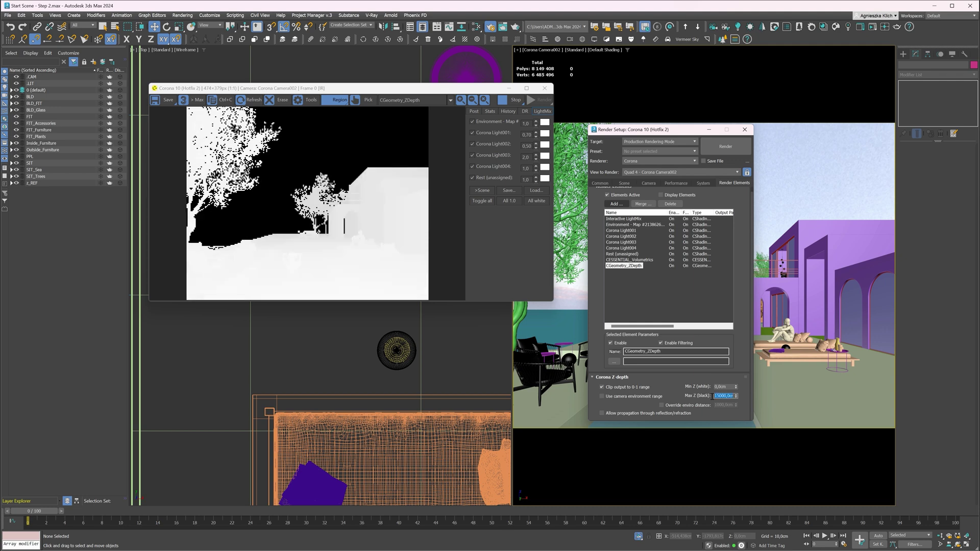
left_click(717, 396)
type("0")
key("Return")
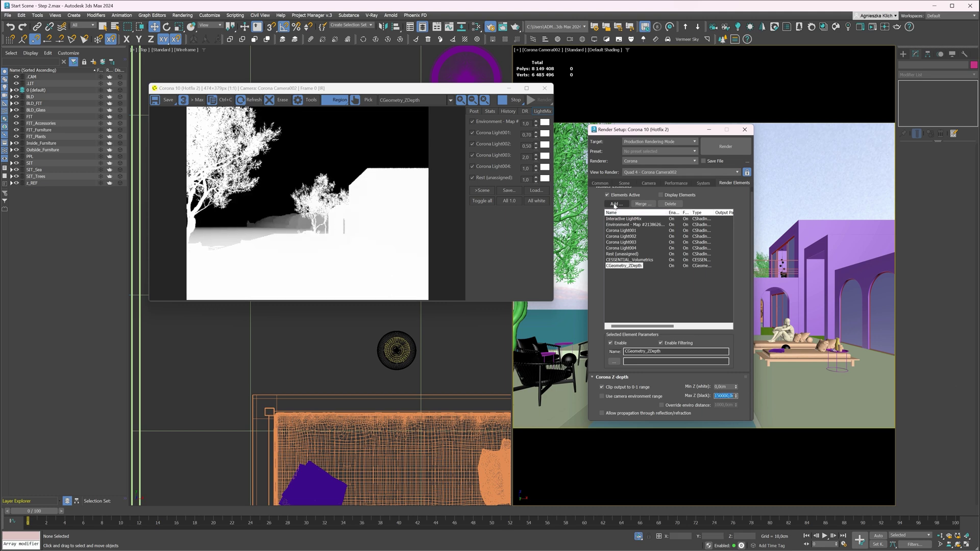
left_click(421, 100)
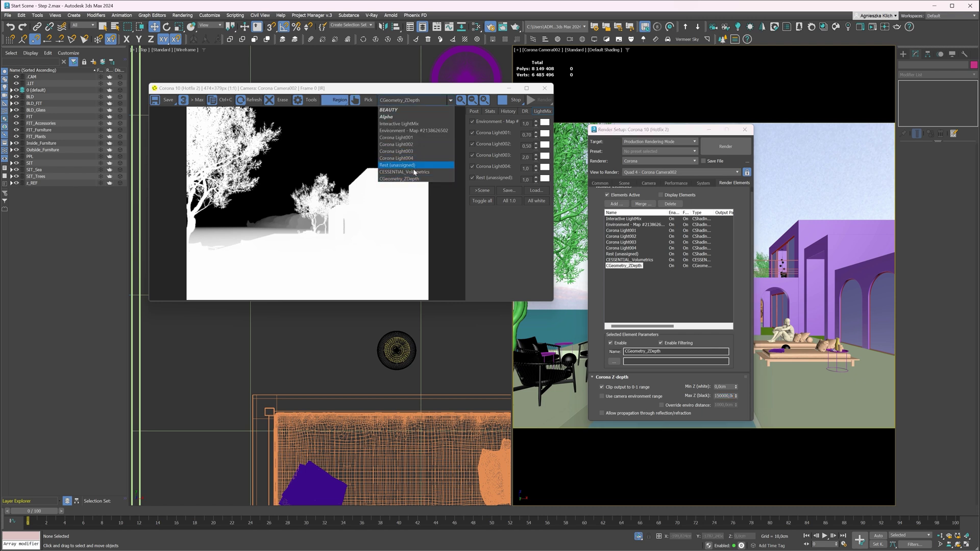
Step: View the Volumetrics pass, stop the interactive render, and add a CMasking_WireColor element
left_click(408, 171)
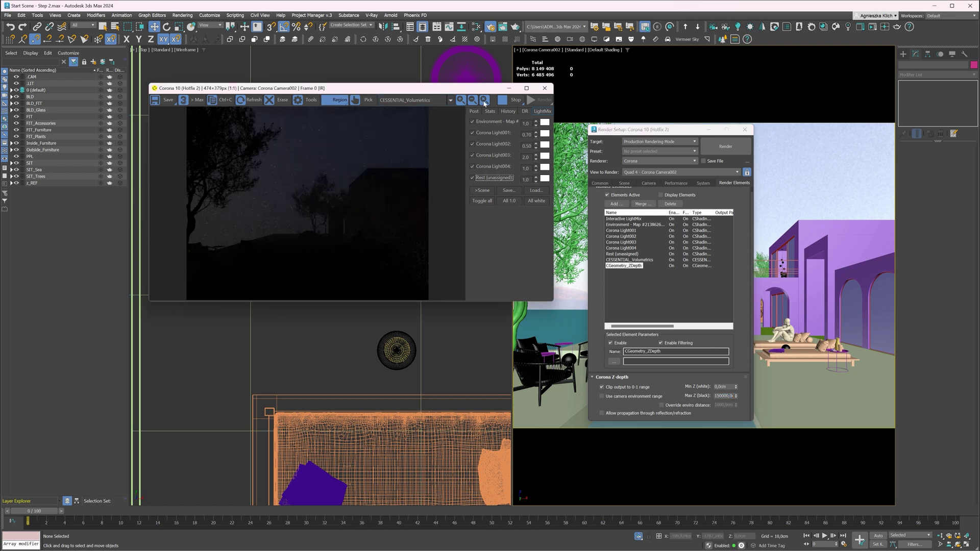
left_click(508, 101)
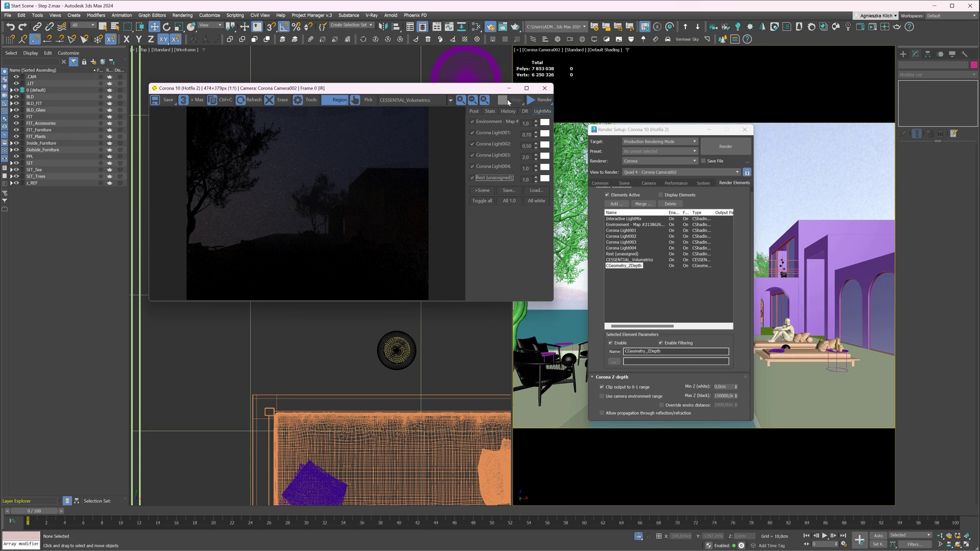
left_click(616, 203)
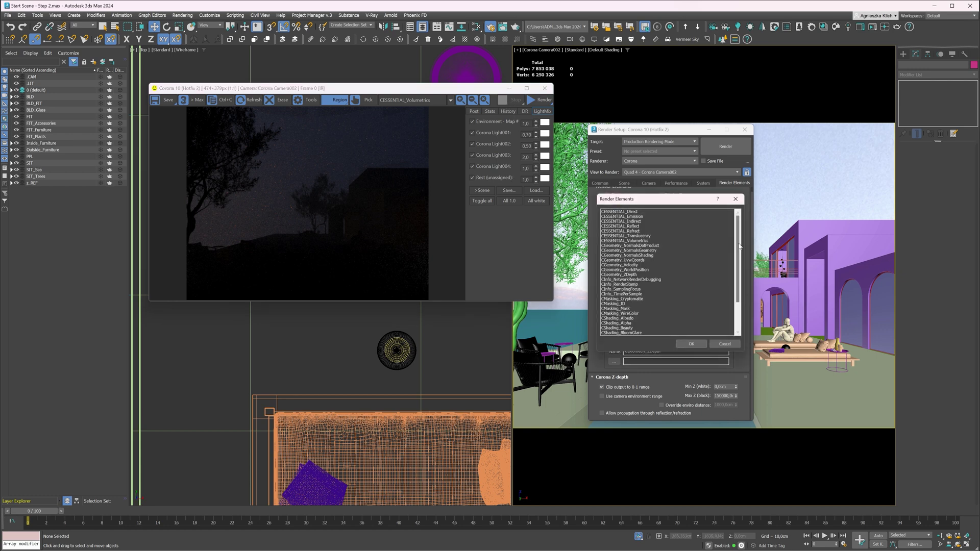
left_click_drag(739, 247, 739, 289)
double_click(635, 275)
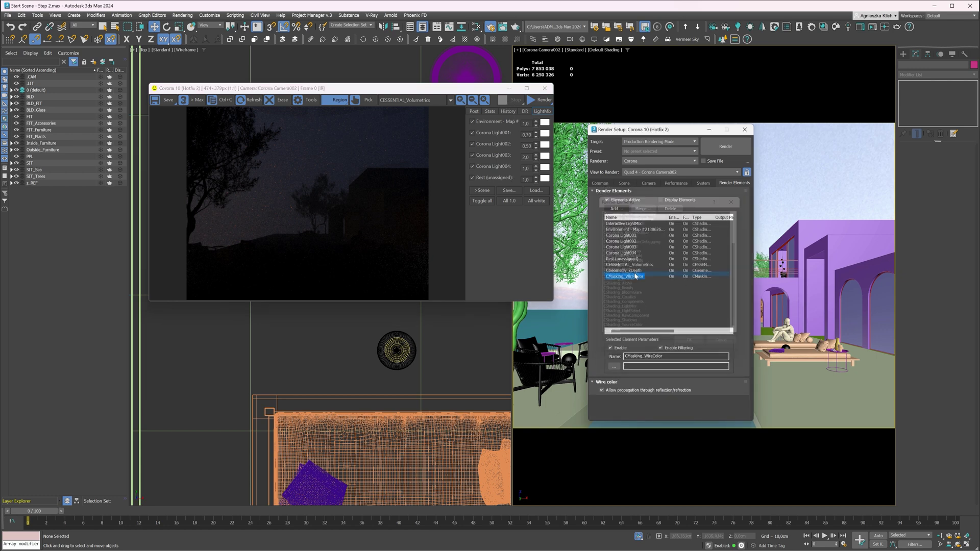
Step: Restart the interactive render and display the CMasking_WireColor mask pass
right_click(780, 227)
left_click(763, 176)
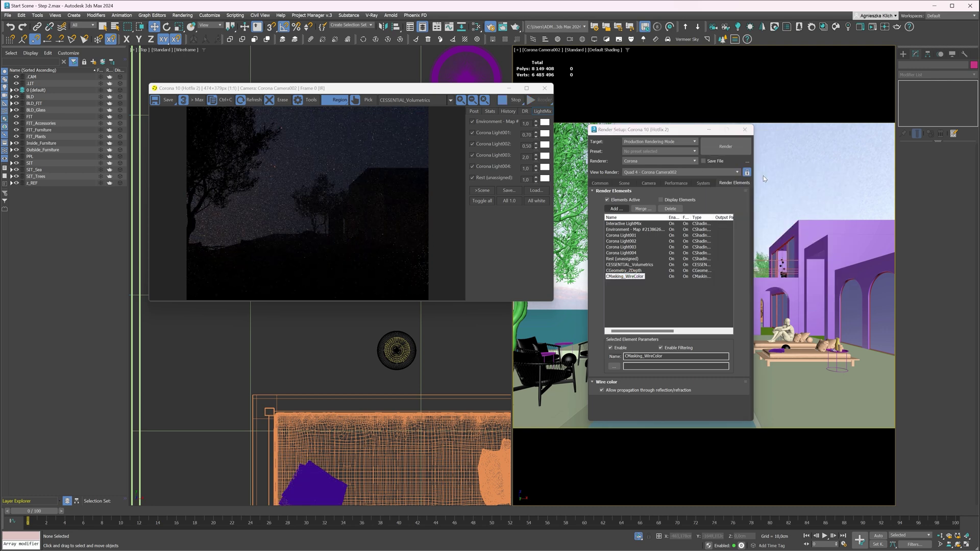
left_click(415, 100)
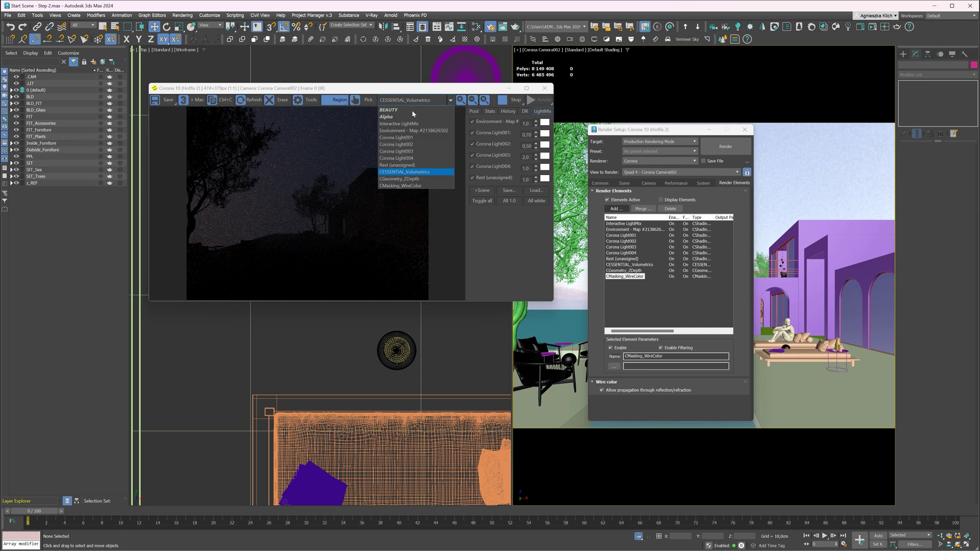
left_click(407, 187)
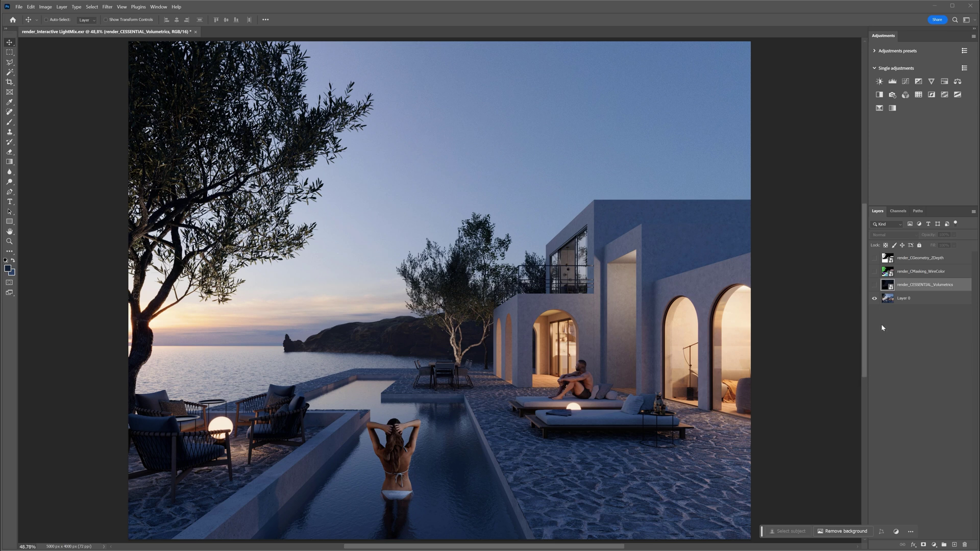
Step: Show the render_CESSENTIAL_Volumetrics layer and set its blend mode to Screen
left_click(874, 285)
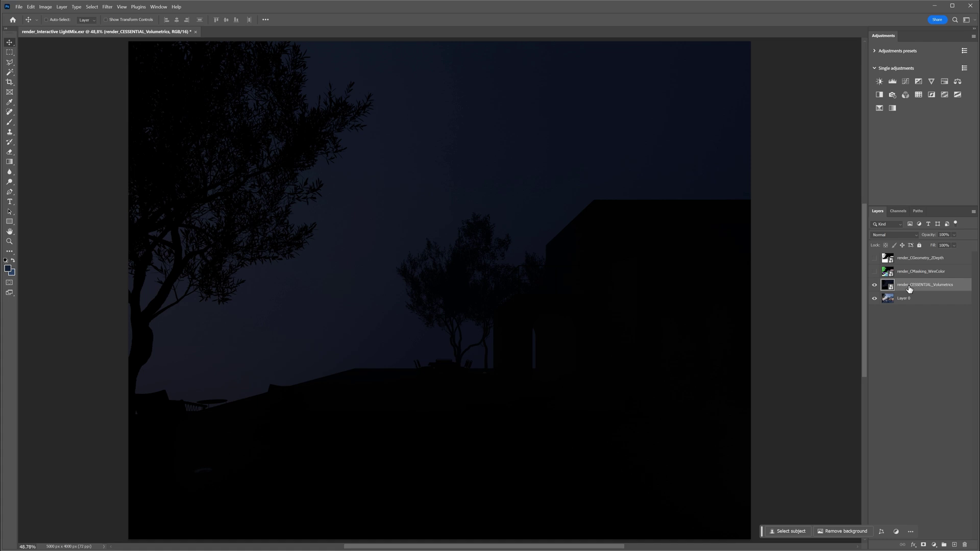
left_click(891, 235)
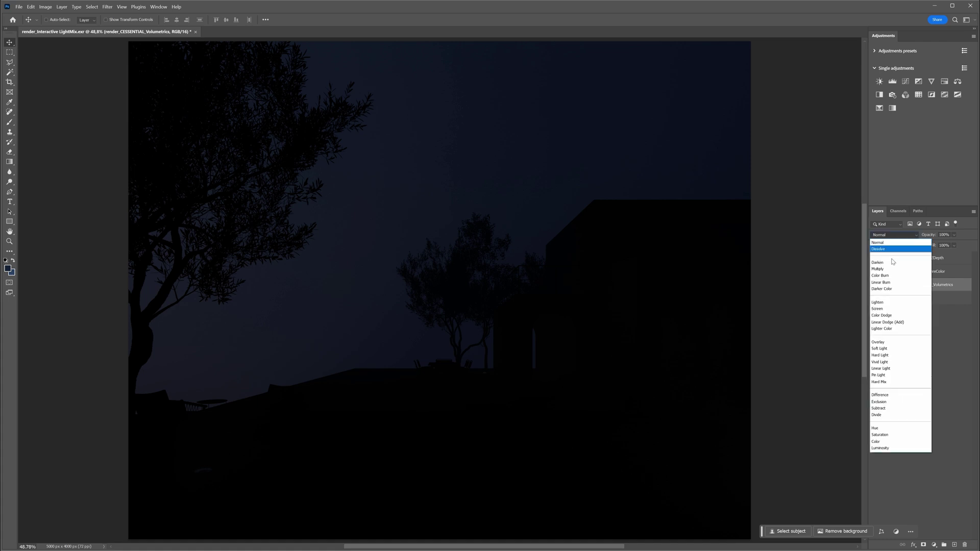
left_click(883, 308)
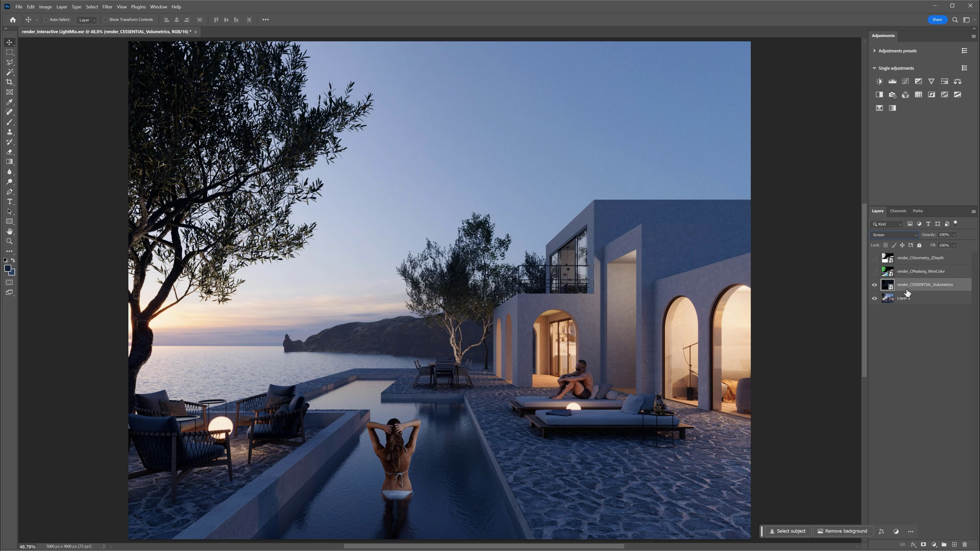
Step: Duplicate the fog layer into a stack of five copies and select them all
key("ctrl+j")
key("ctrl+j")
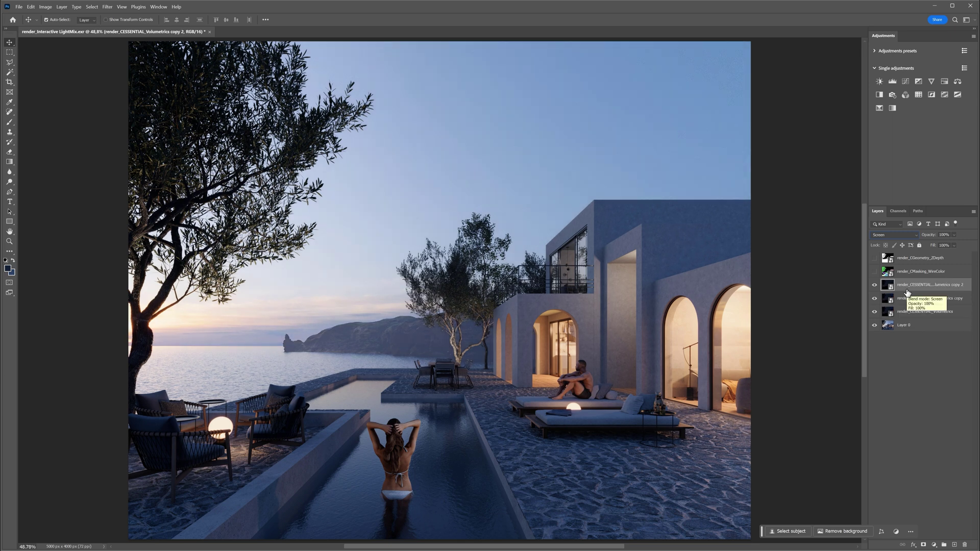
key("ctrl+j")
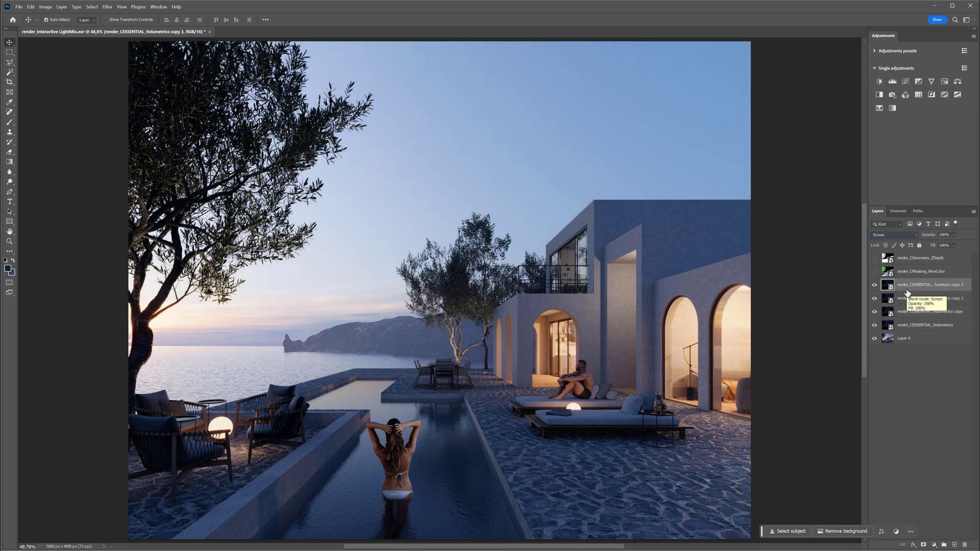
key("ctrl+j")
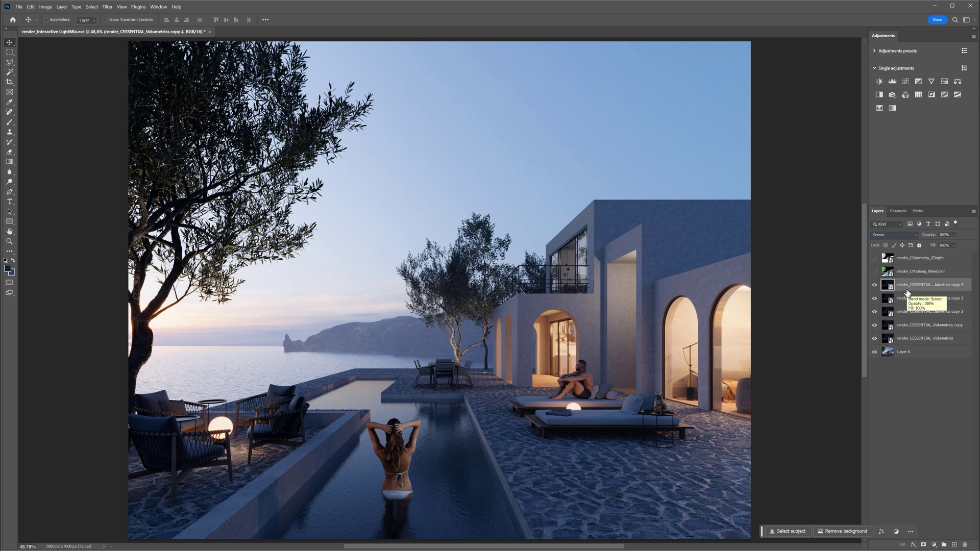
left_click(910, 340, "shift")
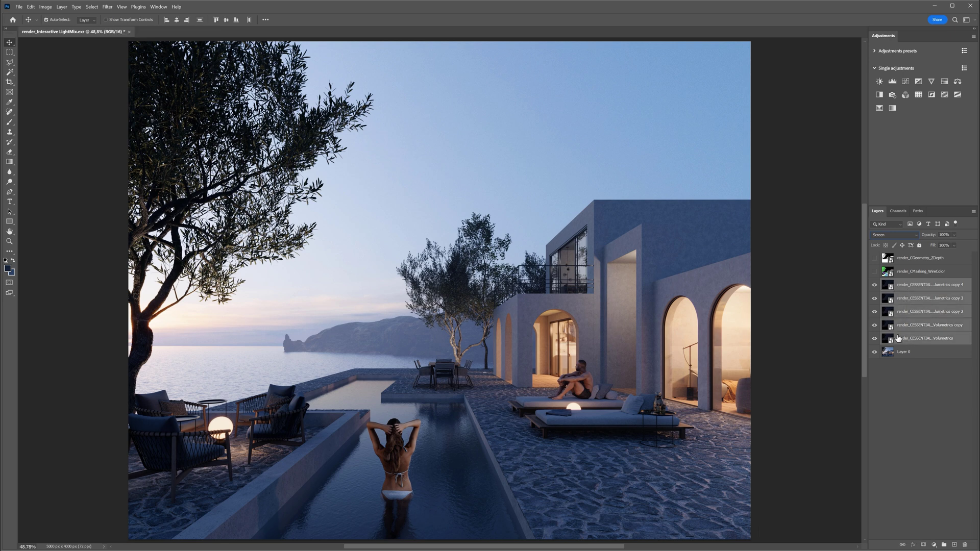
Step: Group the five fog layers into Group 1, masked by the ZDepth channel selection
key("ctrl+g")
left_click(874, 257)
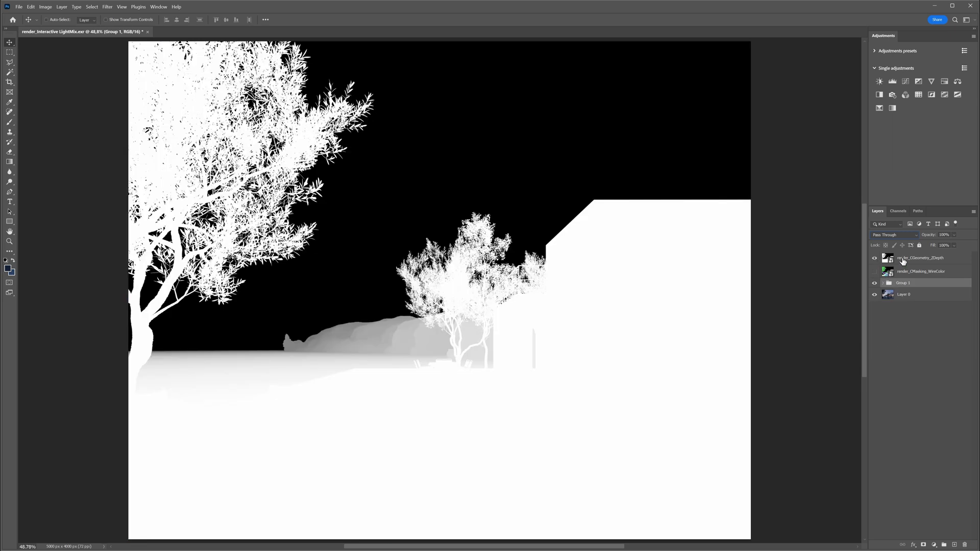
left_click(902, 261)
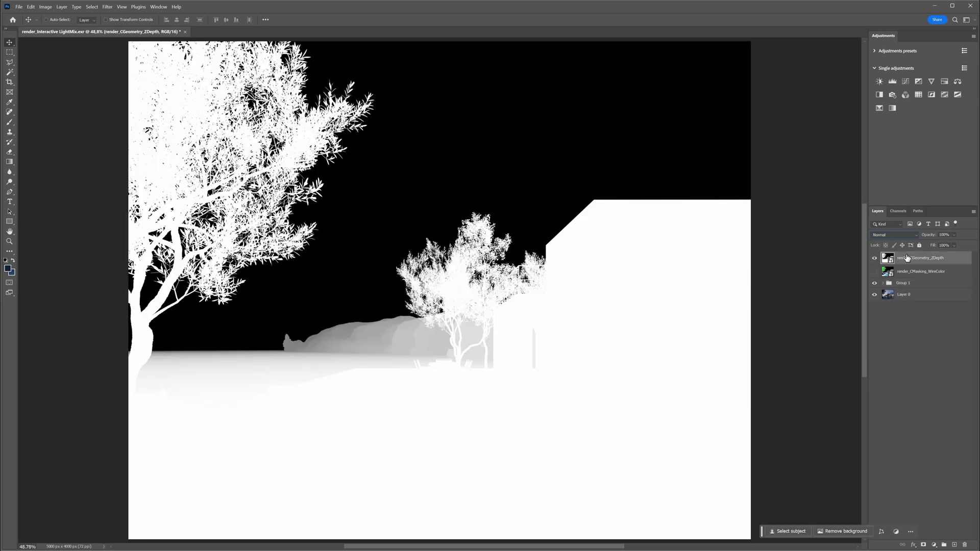
left_click(897, 212)
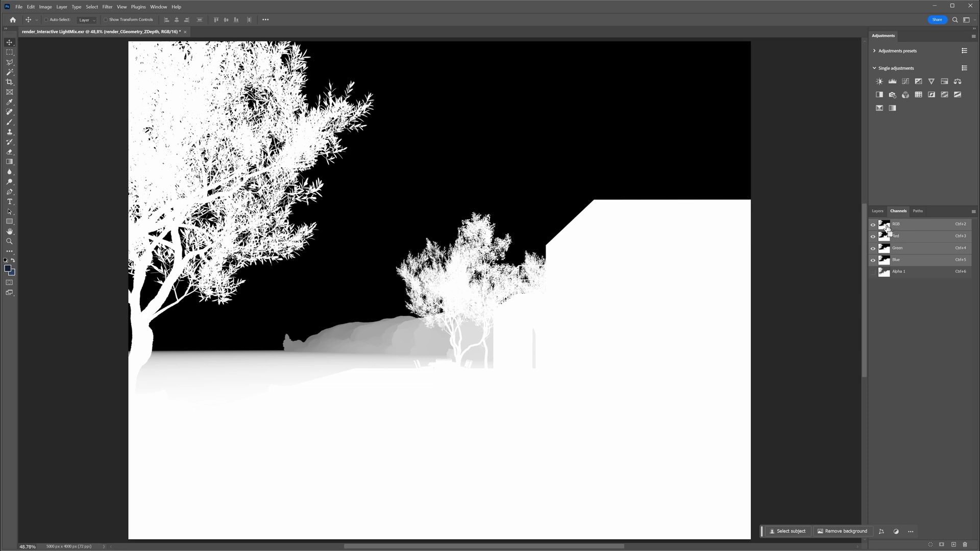
left_click(884, 226, "ctrl")
left_click(877, 211)
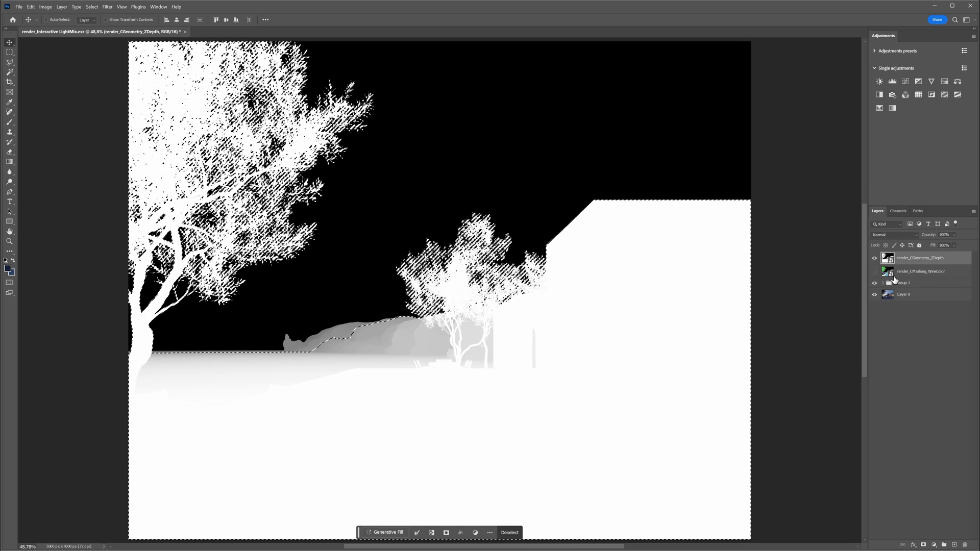
left_click(874, 258)
left_click(901, 283)
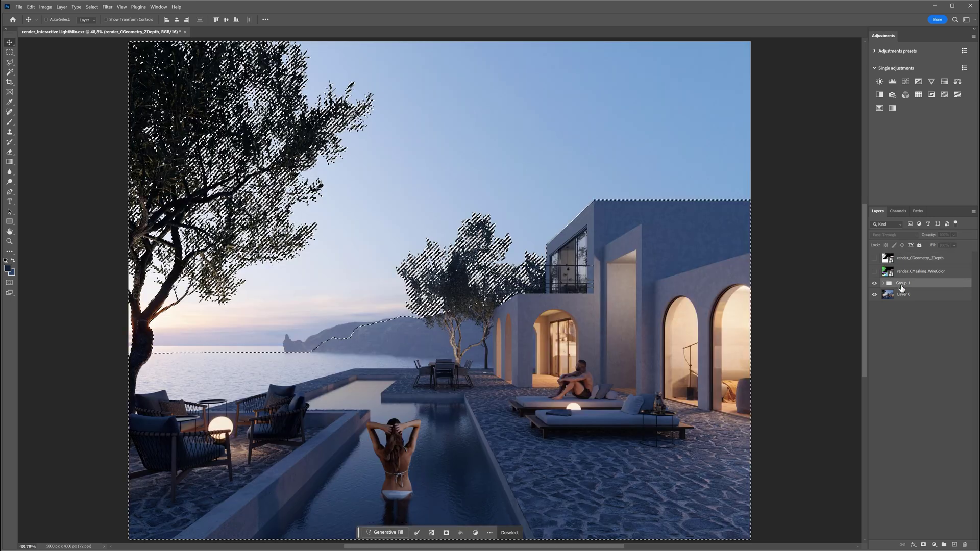
left_click(923, 544)
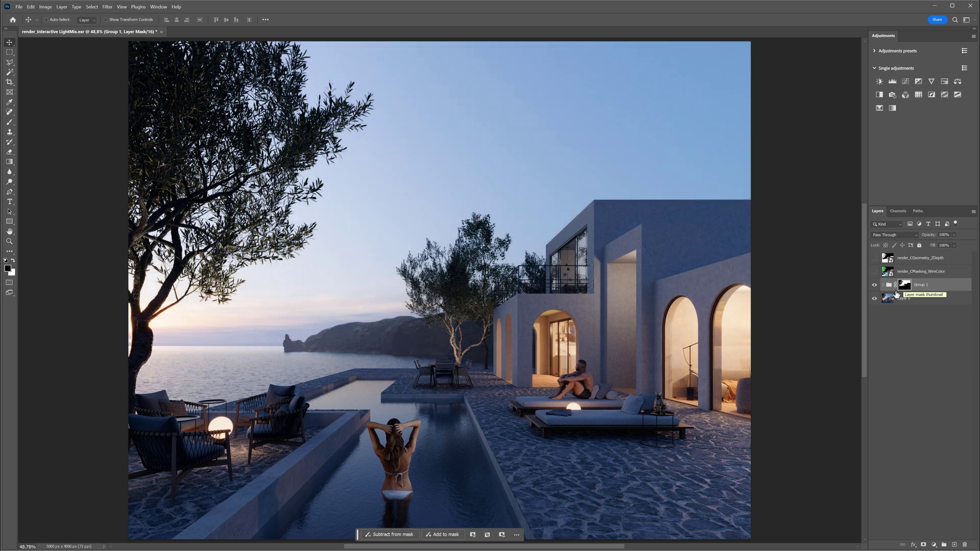
Step: Duplicate fog copy 4 to add more haze in Group 1, then show WireColor
left_click(875, 286)
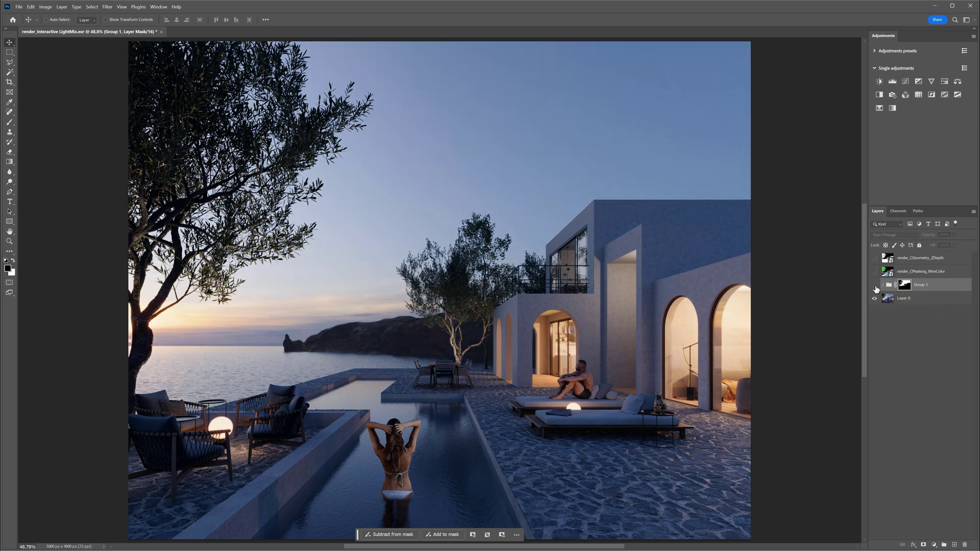
left_click(875, 287)
left_click(882, 285)
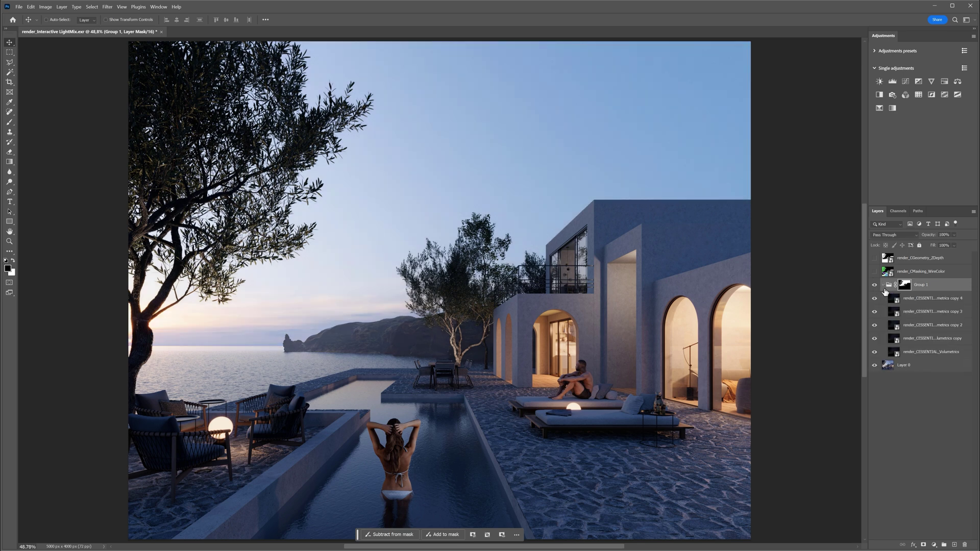
left_click(918, 299)
key("ctrl+j")
key("ctrl+j")
key("ctrl+j")
key("ctrl+j")
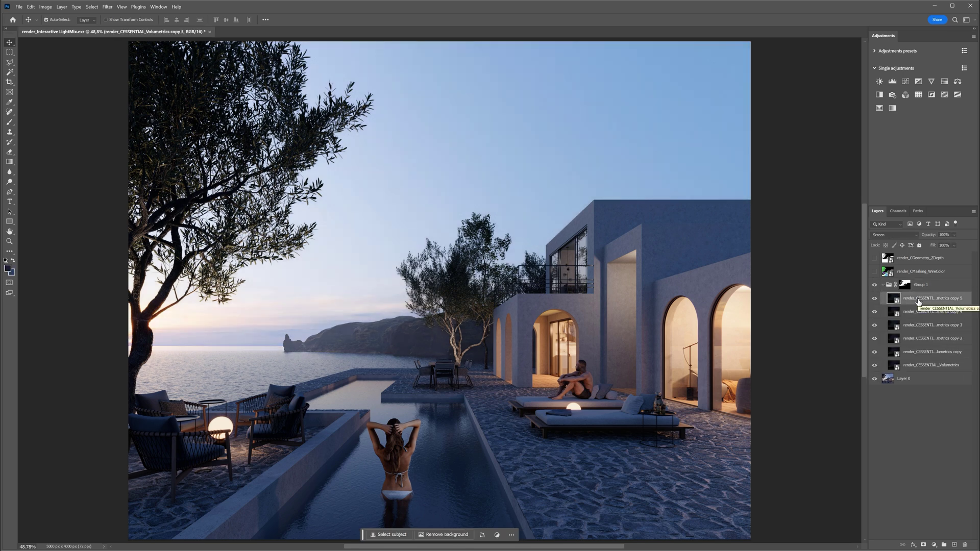
key("ctrl+j")
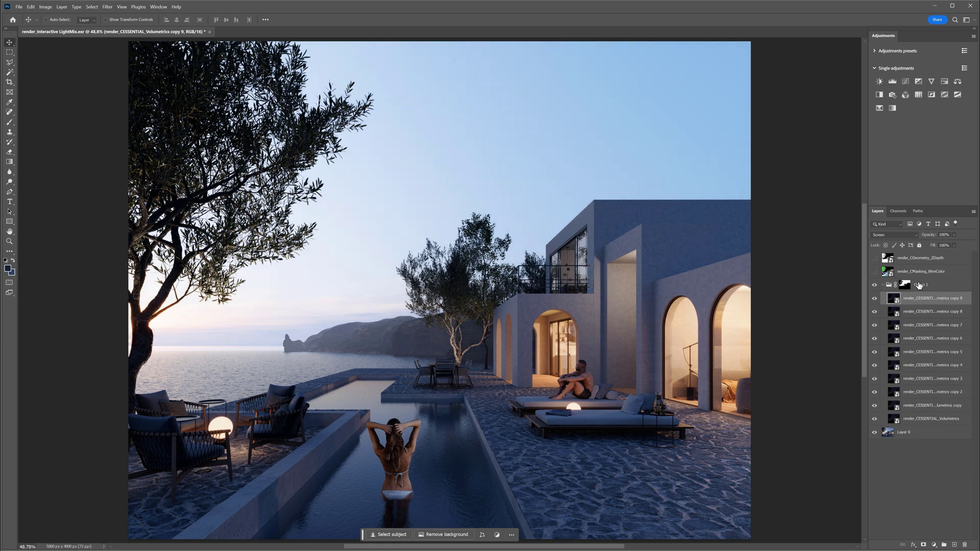
left_click(874, 271)
Step: Magic Wand the green headland and purple sea areas on the WireColor layer
left_click(416, 322, "ctrl")
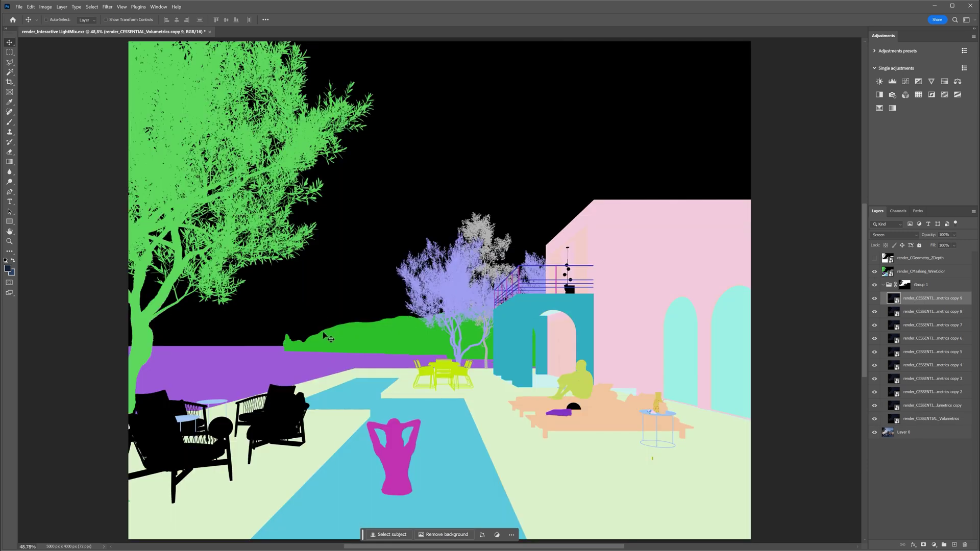
key("w")
left_click(336, 337)
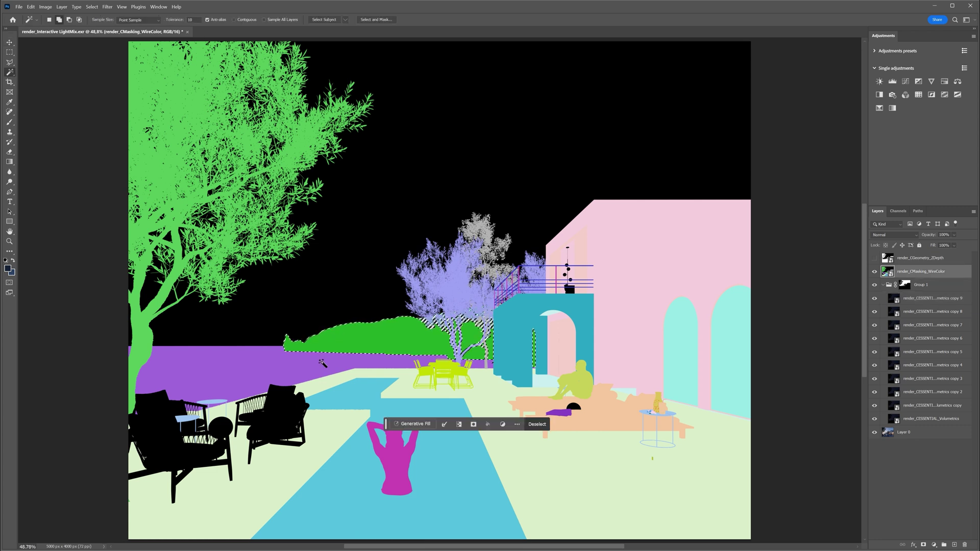
left_click(322, 363, "shift")
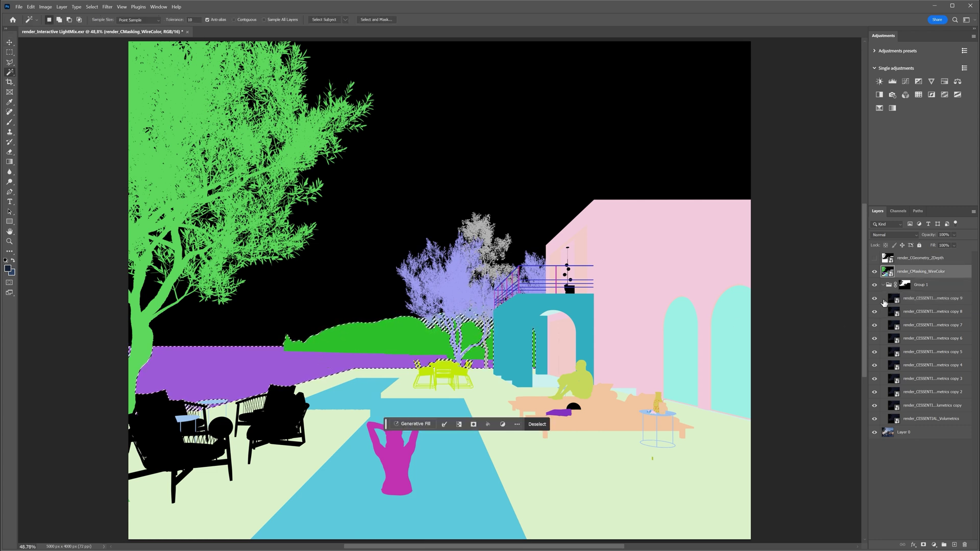
left_click(874, 271)
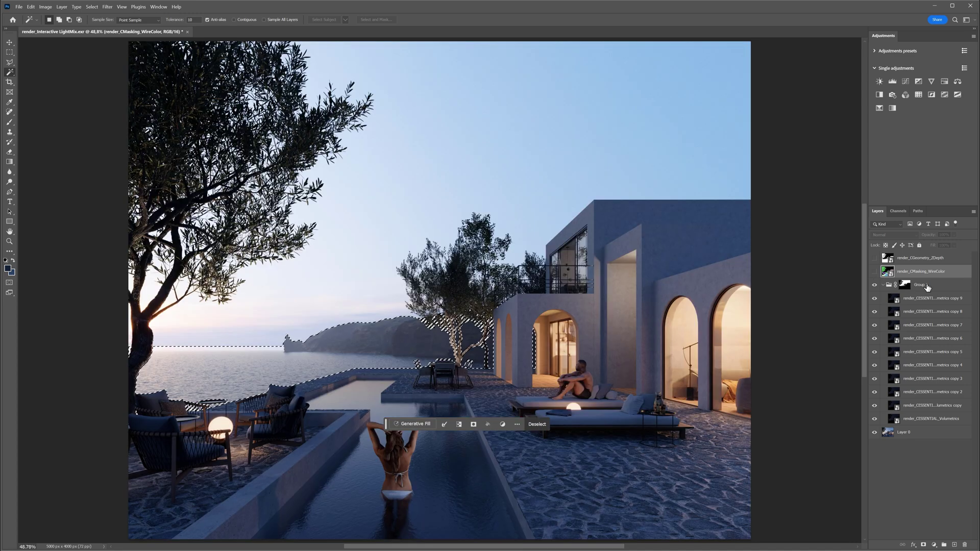
Step: Nest Group 1 inside a new Group 2 masked to the sea and headland
left_click(911, 286)
left_click(883, 285)
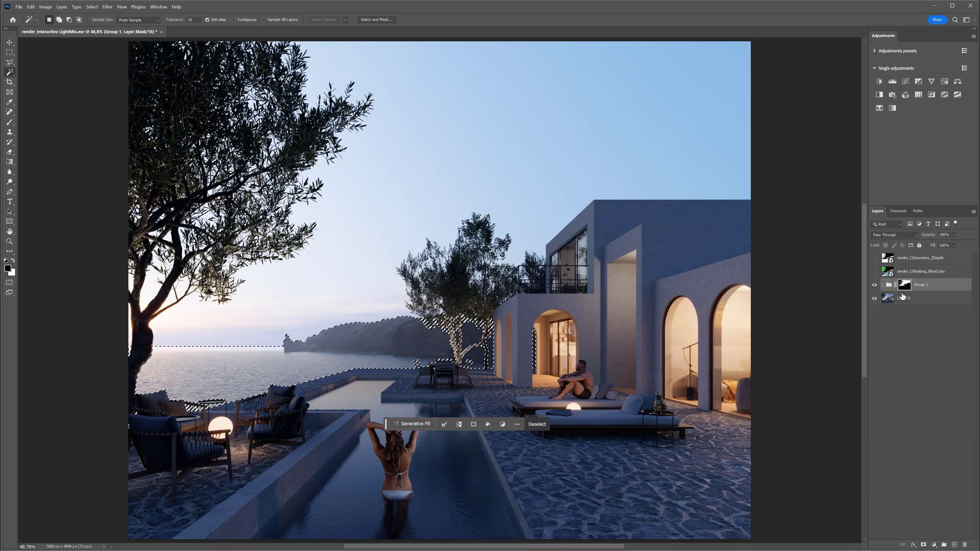
key("ctrl+g")
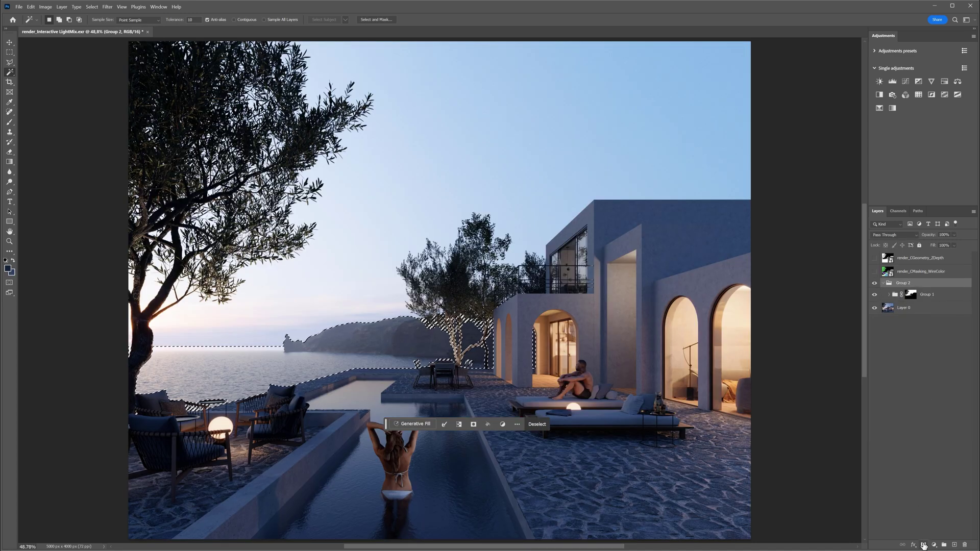
left_click(922, 544)
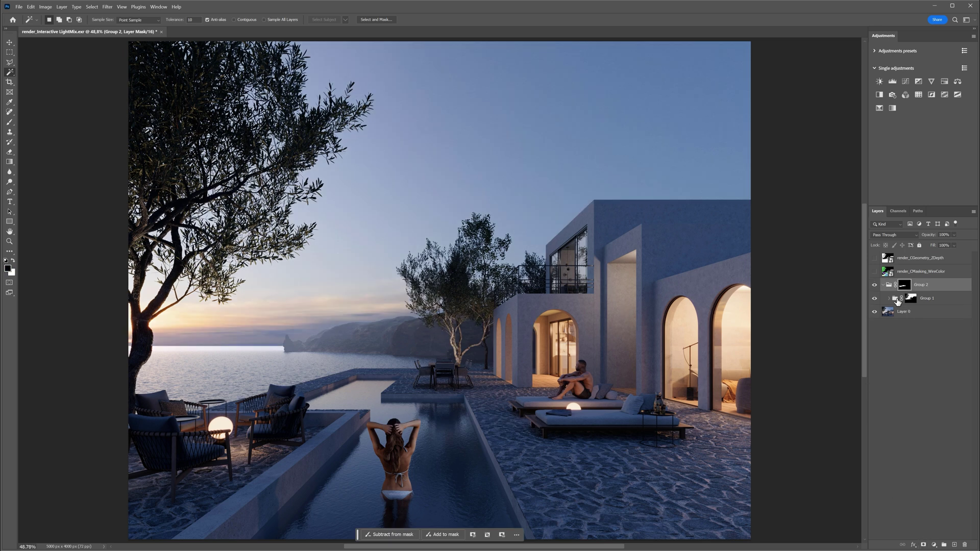
Step: Move fog copies 9 through 7 above Group 2
left_click(889, 298)
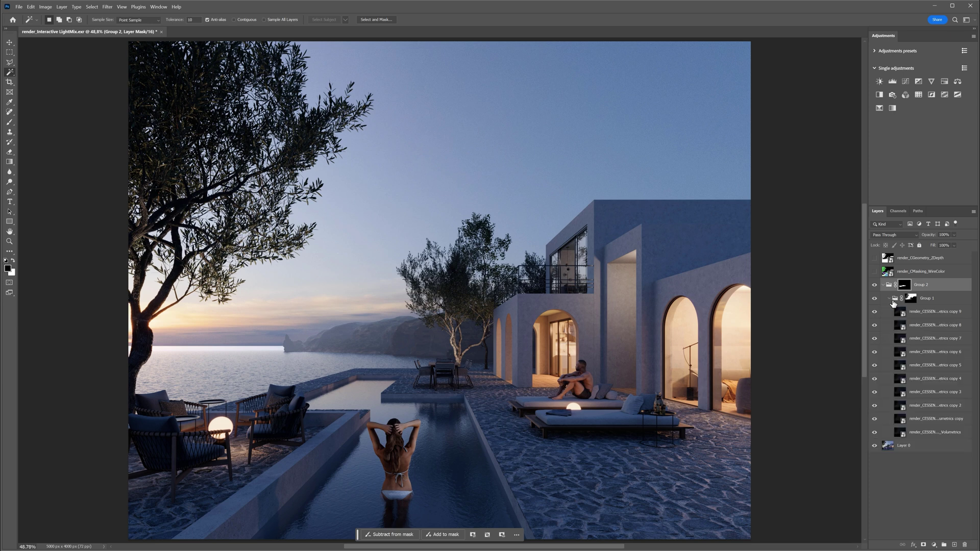
left_click(918, 312)
left_click(918, 339, "shift")
left_click_drag(920, 319, 919, 291)
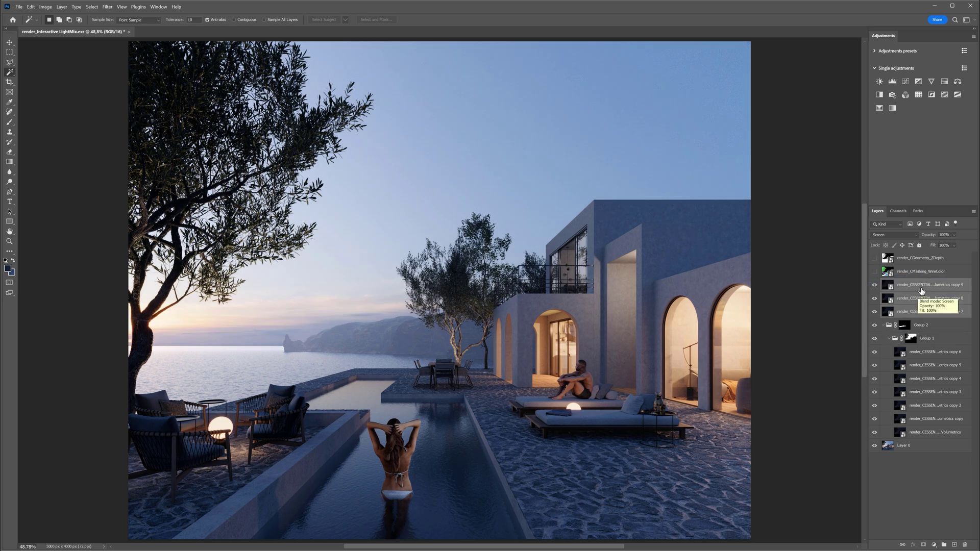
Step: Delete fog copy 9 and select the sea area from the WireColor mask
left_click(918, 288)
key("Delete")
key("Delete")
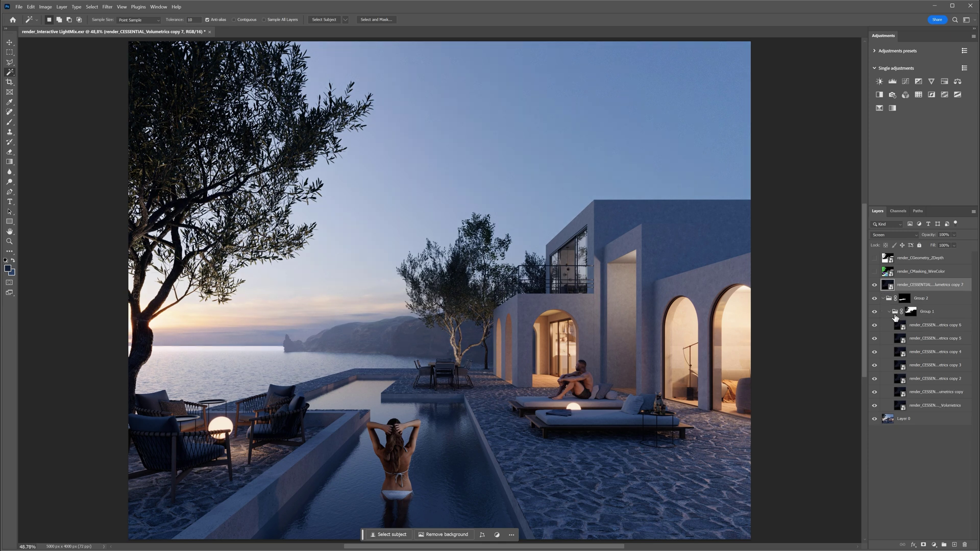
left_click(874, 271)
key("alt+bracketright")
left_click(318, 357)
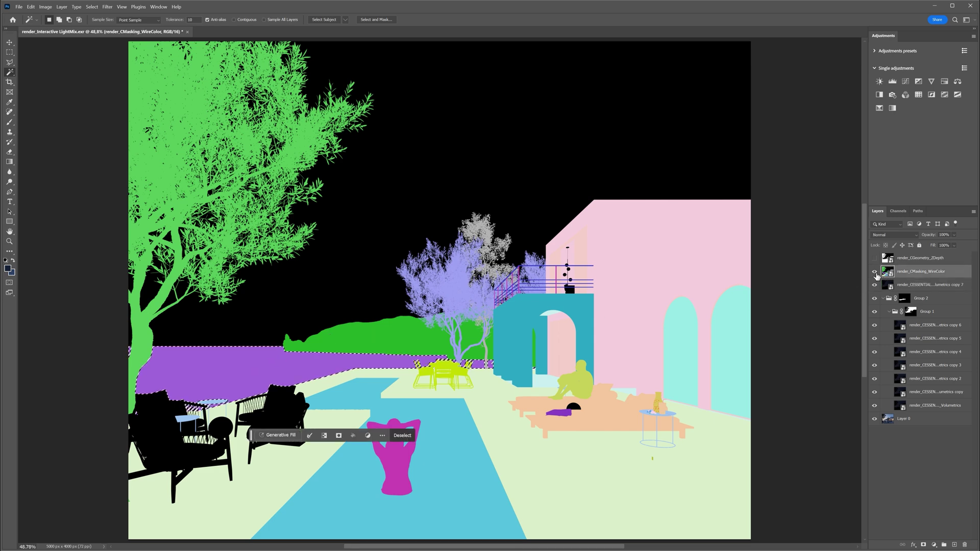
left_click(874, 271)
Step: Brush-paint Group 2's mask near the horizon, then hide Group 3 to compare
left_click(921, 299)
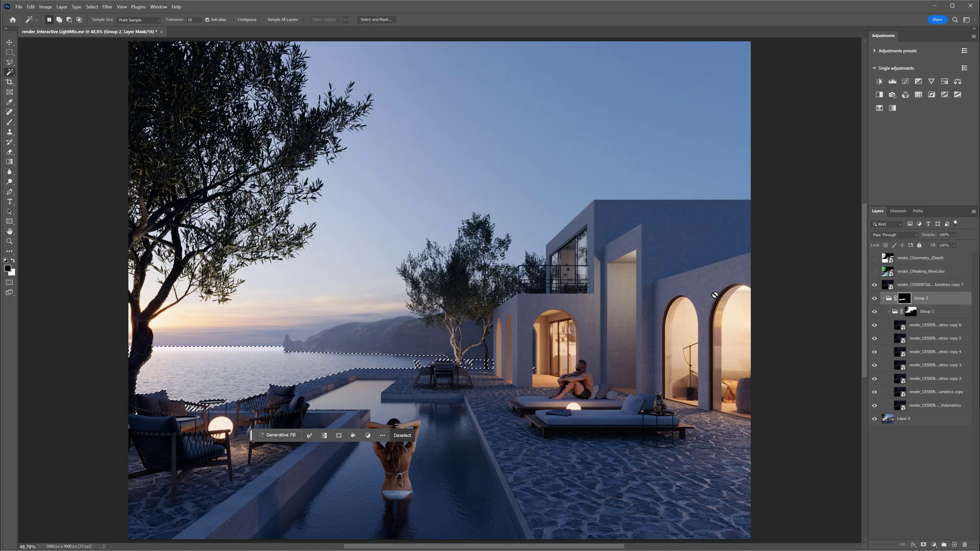
key("b")
left_click(218, 338)
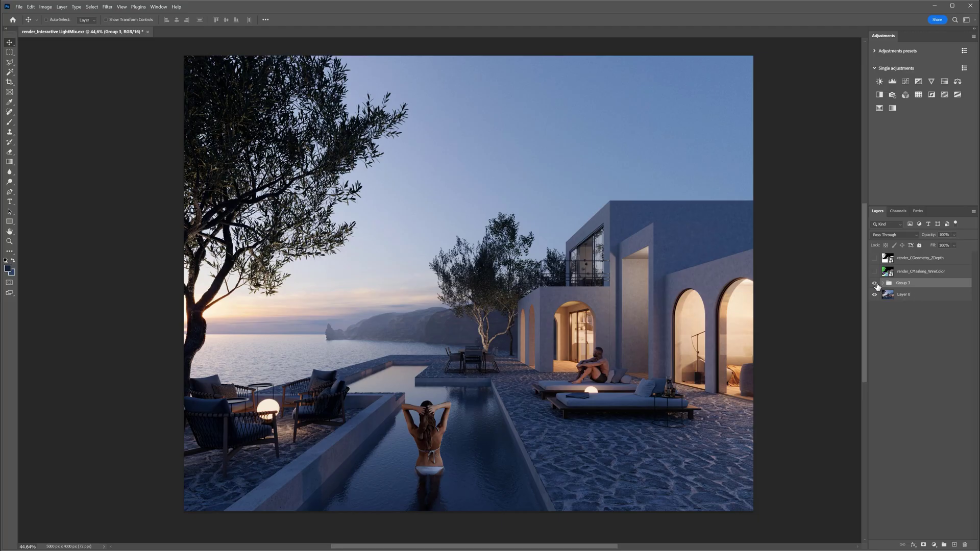
left_click(875, 285)
Step: Show Group 3 and shrink a select-all selection to a smaller rectangle around the centre
left_click(876, 285)
key("ctrl+a")
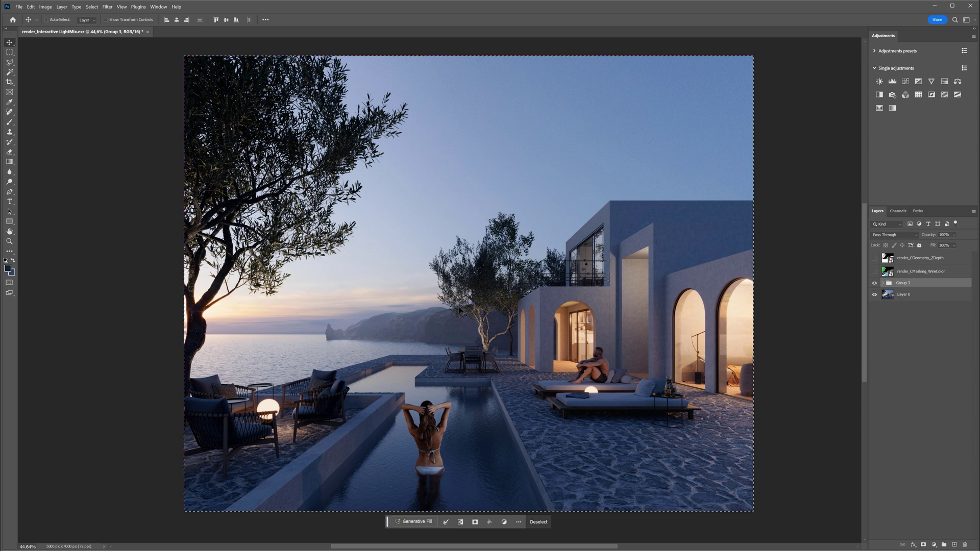
left_click(445, 522)
left_click(469, 472)
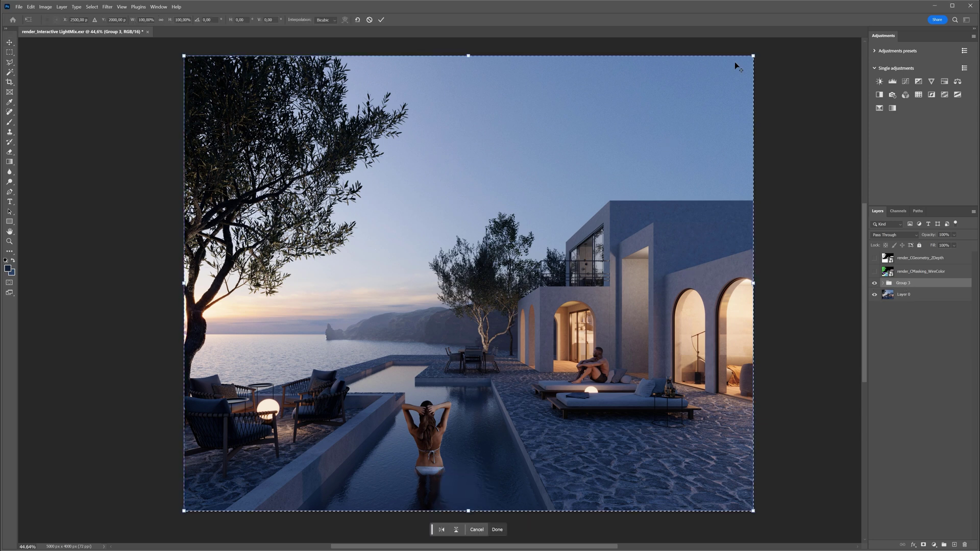
left_click_drag(753, 56, 697, 106)
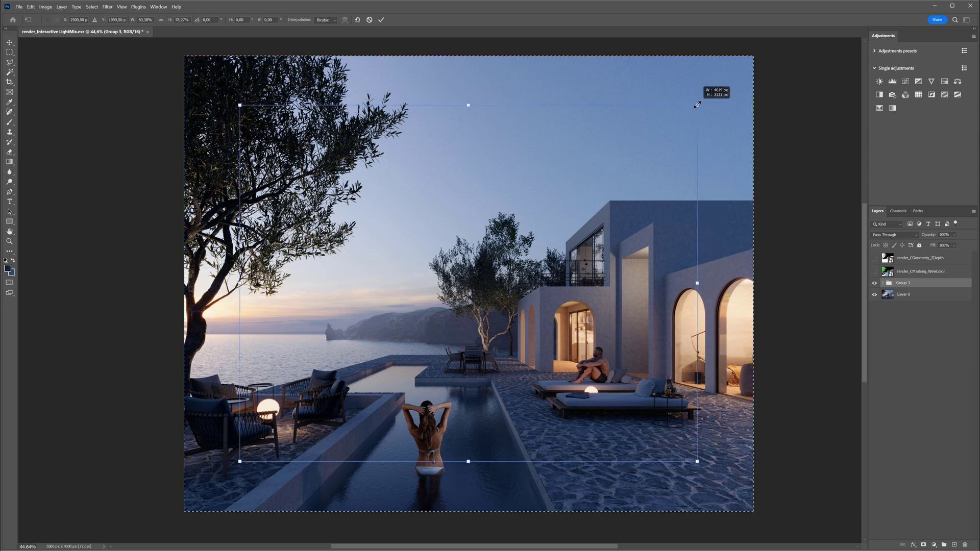
key("Return")
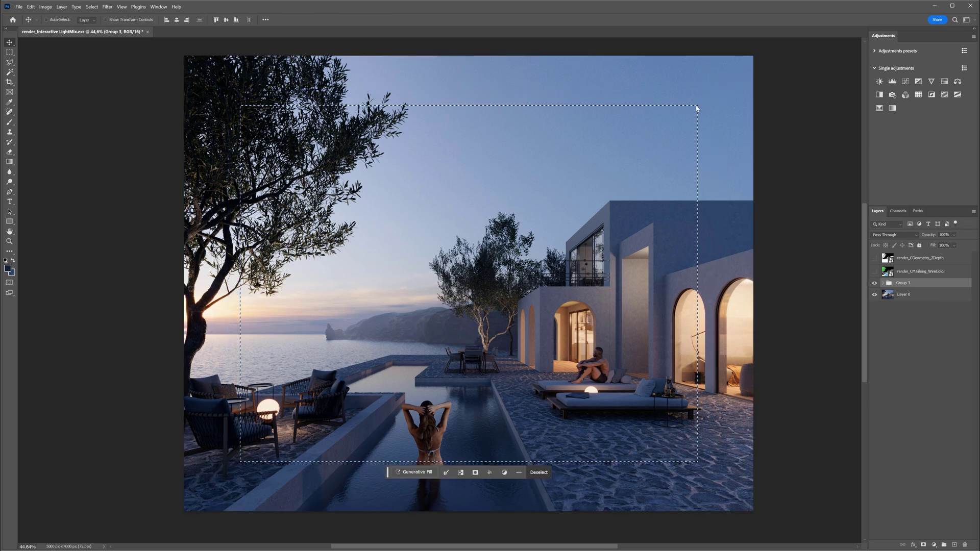
Step: Feather the selection 500 px and add Curves 1 raised to brighten the centre
key("shift+F6")
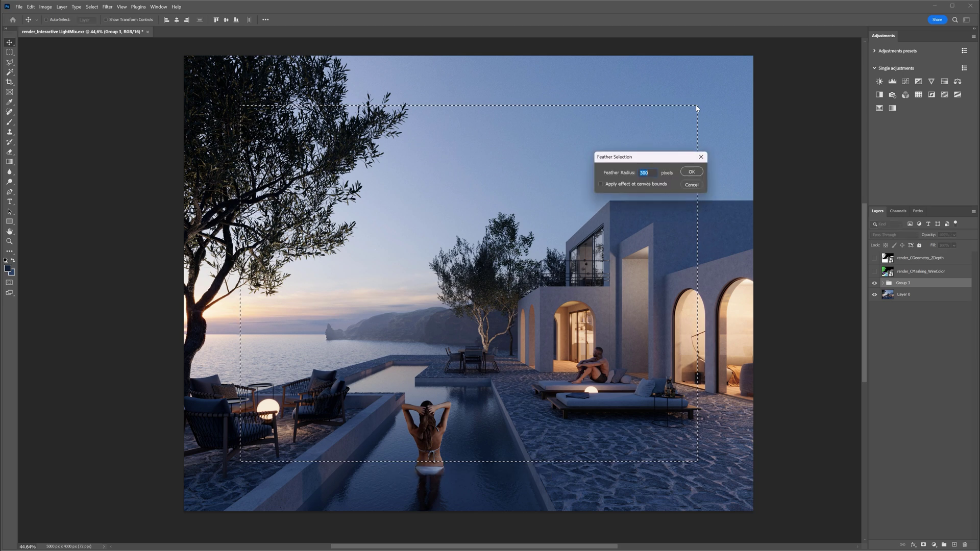
key("Return")
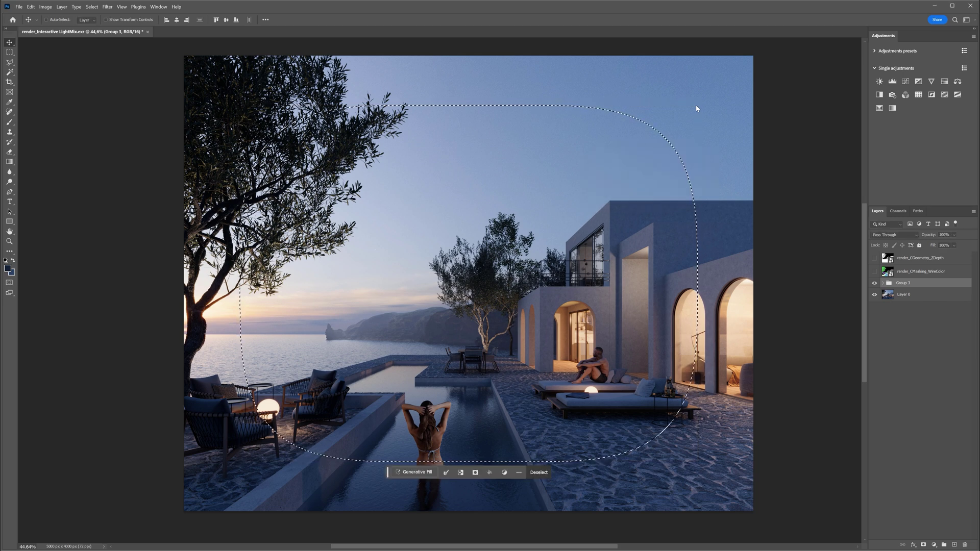
left_click(918, 81)
left_click_drag(799, 174, 794, 173)
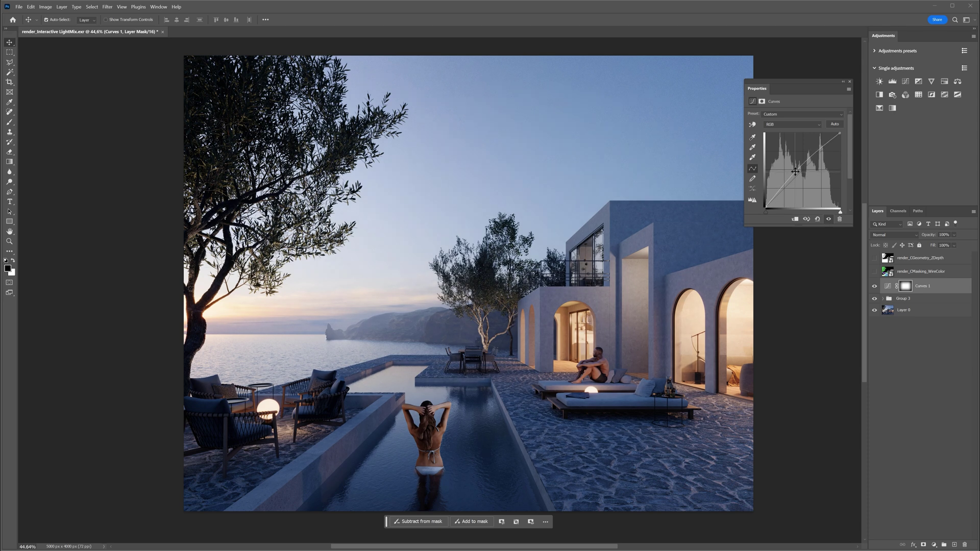
Step: Duplicate Curves 1, invert its mask, and pull the curve down to darken the edges
key("ctrl+j")
key("ctrl+i")
left_click_drag(795, 173, 803, 180)
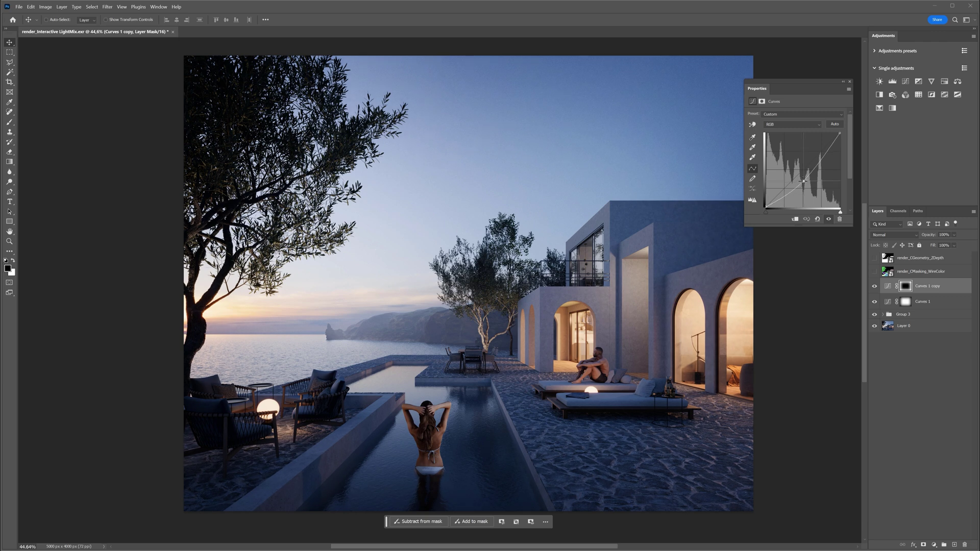
Step: Add Curves 2 with lowered shadows and raised highlights as an S-curve, then duplicate it
left_click(905, 81)
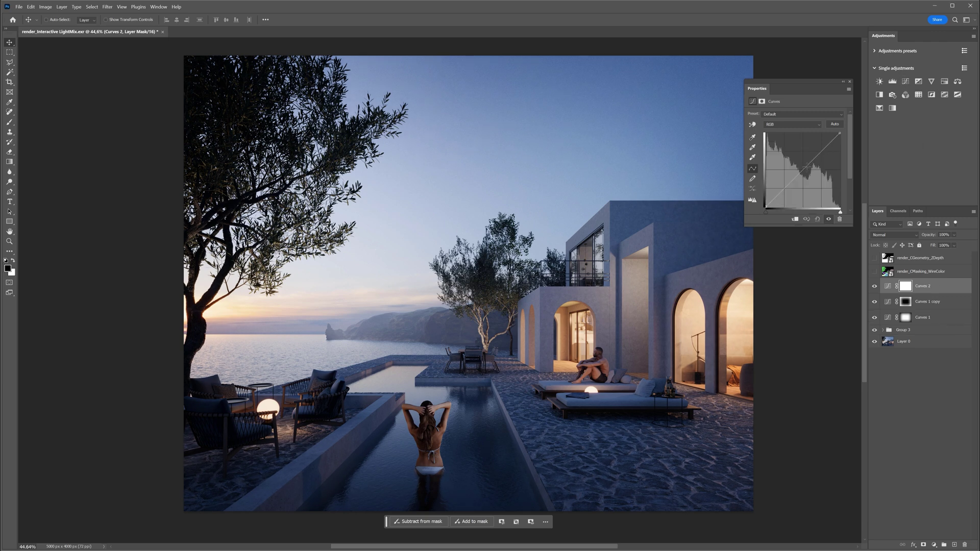
left_click(780, 194)
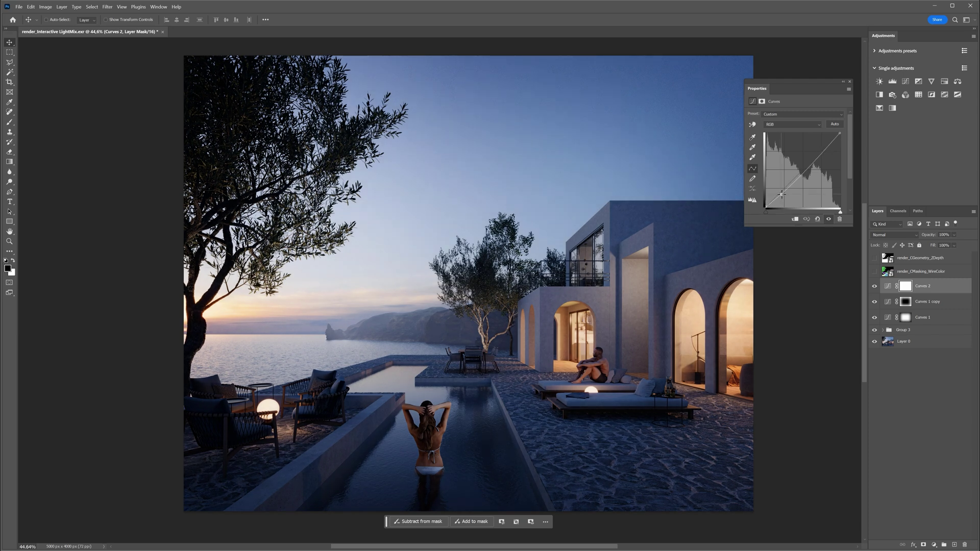
left_click(817, 153)
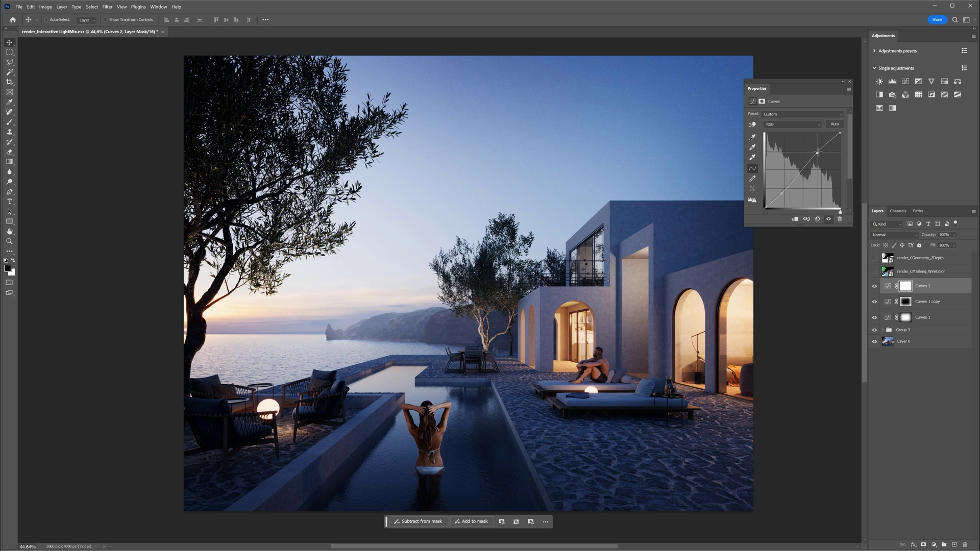
left_click_drag(816, 153, 817, 152)
left_click(783, 191)
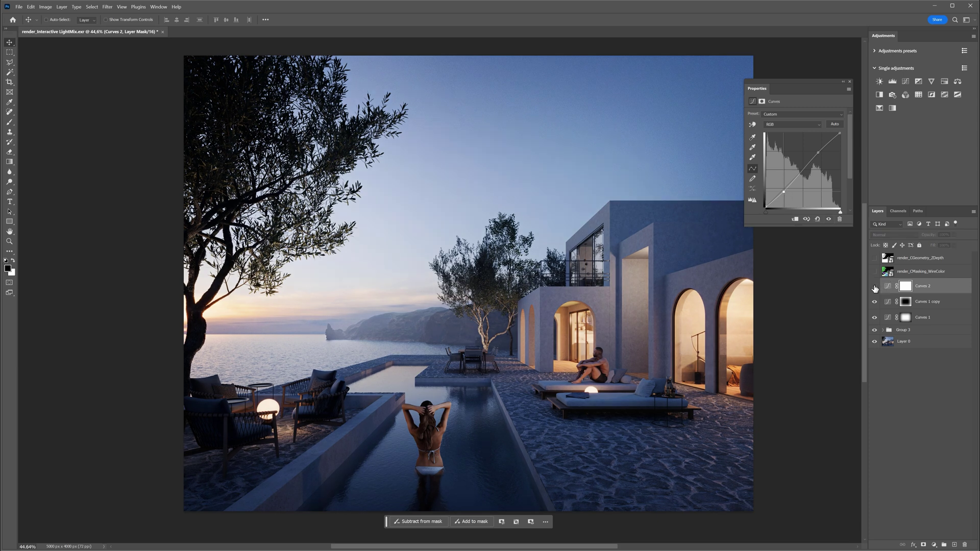
key("ctrl+j")
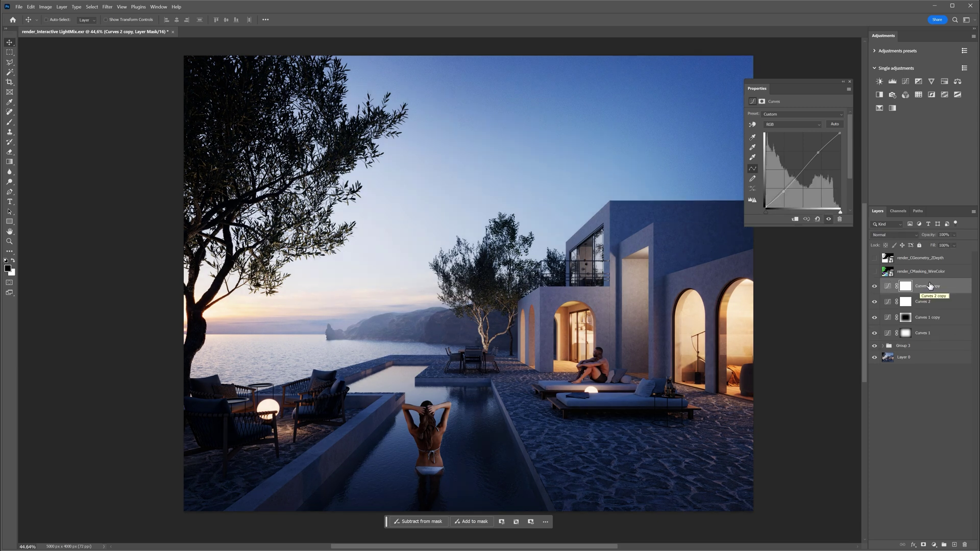
Step: Invert the Curves 2 copy mask and paint white over the pool with a 2617 px brush
key("ctrl+i")
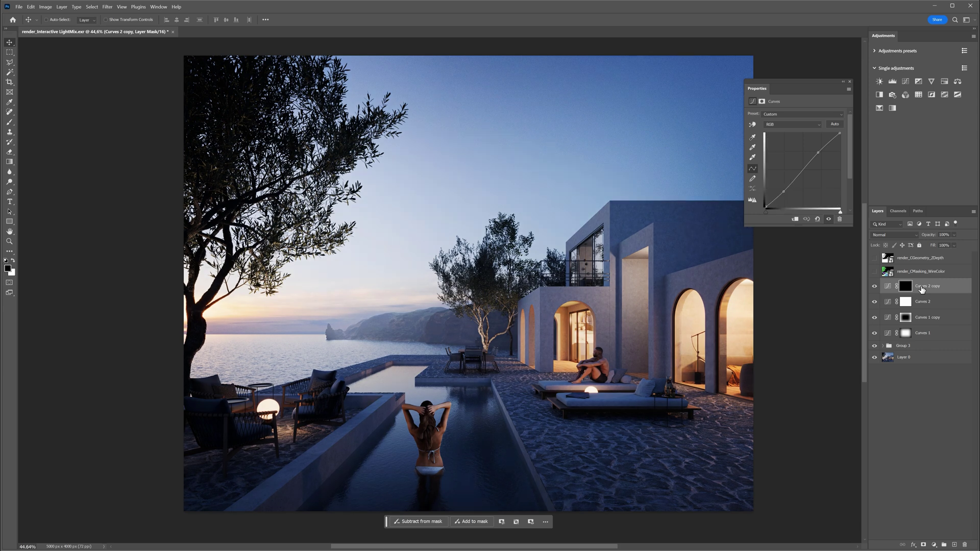
key("b")
left_click_drag(489, 422, 566, 422)
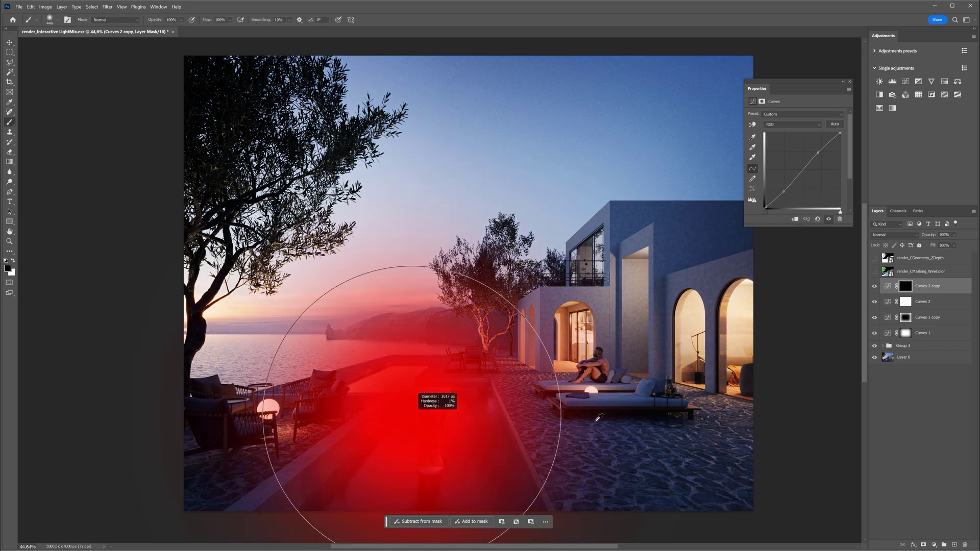
key("x")
left_click(426, 424)
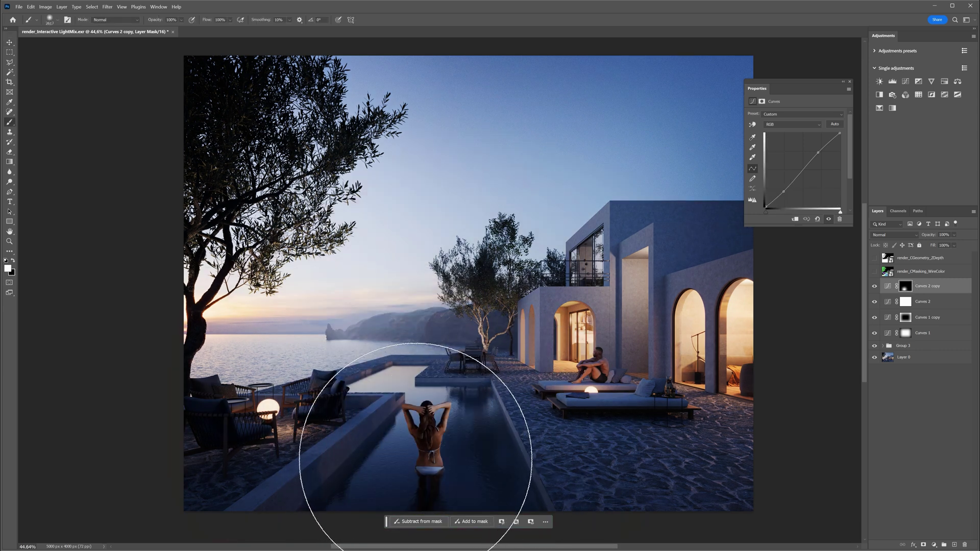
Step: Reshape the RGB curve with a raised highlight point and a shadow point to brighten the pool
left_click(888, 287)
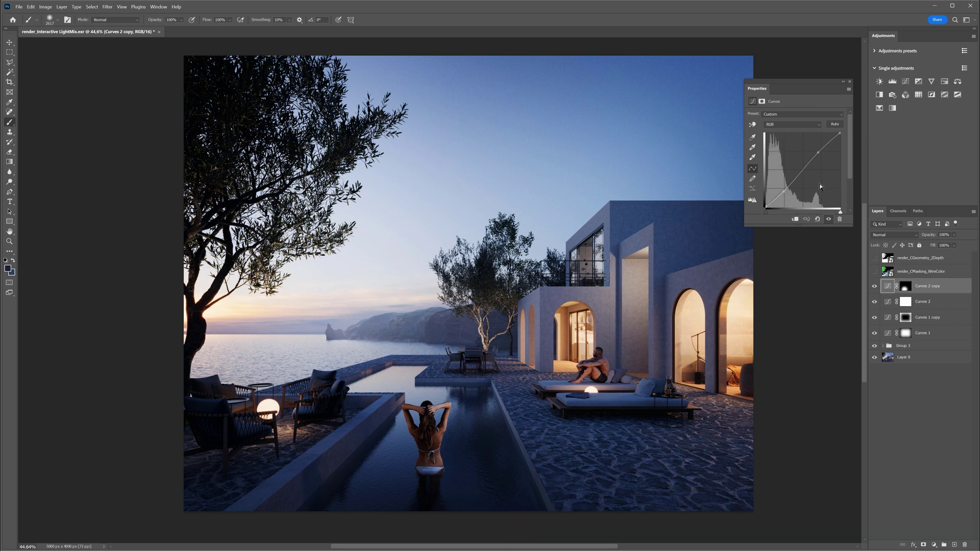
left_click_drag(817, 154, 818, 151)
left_click_drag(782, 189, 784, 188)
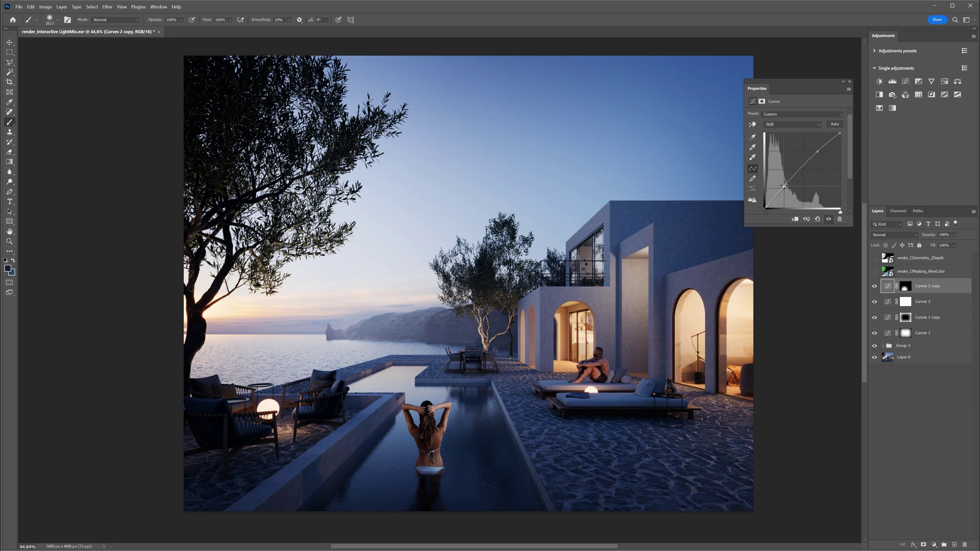
left_click_drag(815, 153, 819, 152)
left_click_drag(782, 187, 784, 185)
Step: Add a Hue/Saturation layer with Cyans saturation -62, Reds -22 and Yellows -100
left_click(944, 83)
left_click(801, 124)
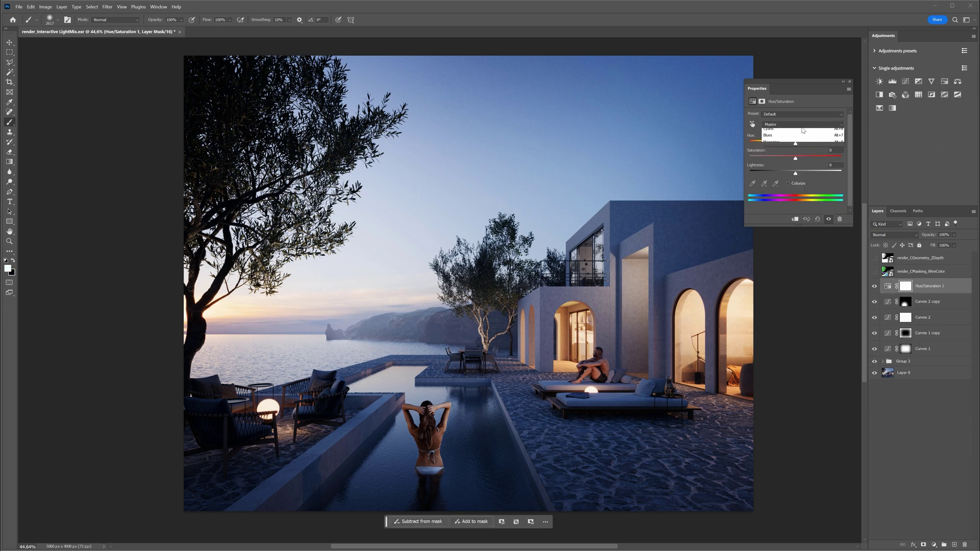
left_click(780, 156)
mouse_move(780, 159)
left_mouse_down()
mouse_move(751, 159)
mouse_move(803, 146)
mouse_move(773, 159)
left_mouse_up()
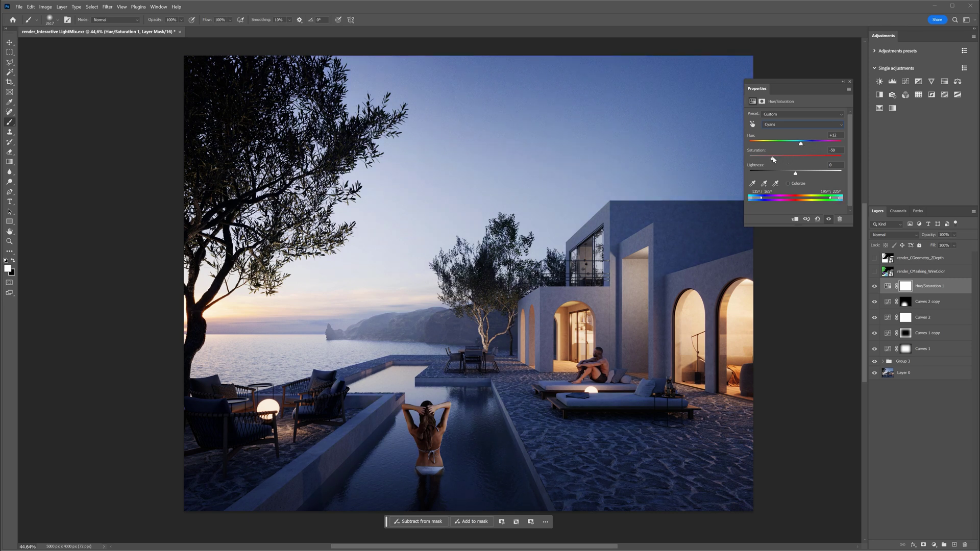
left_click(790, 124)
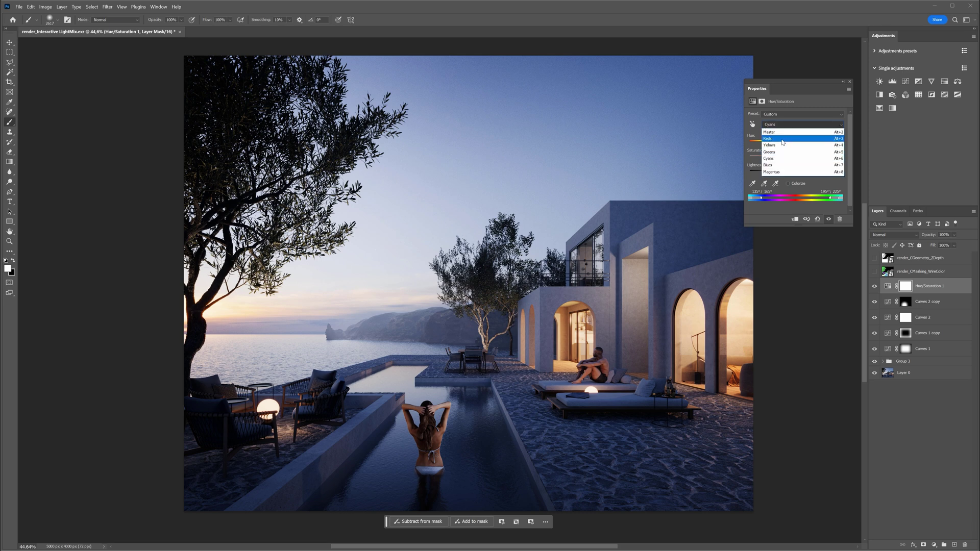
left_click(782, 142)
mouse_move(787, 159)
left_mouse_down()
mouse_move(755, 159)
mouse_move(787, 159)
mouse_move(795, 146)
mouse_move(785, 159)
left_mouse_up()
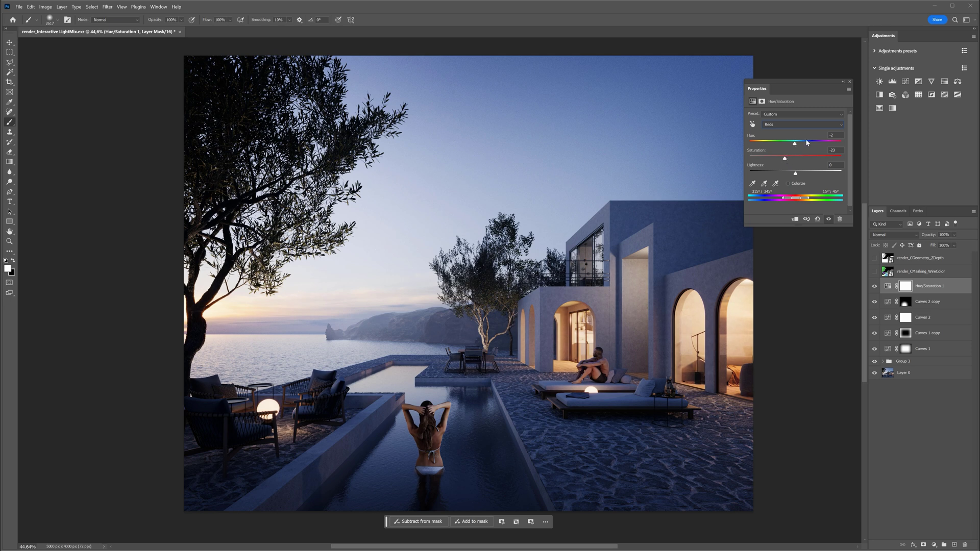
left_click(802, 125)
left_click(785, 134)
mouse_move(784, 158)
left_mouse_down()
mouse_move(742, 157)
mouse_move(794, 158)
left_mouse_up()
left_click(850, 82)
Step: Select the black sky from the WireColor render, plus a rectangle over the lower-left chairs
scroll(703, 195, "down", 1)
key("v")
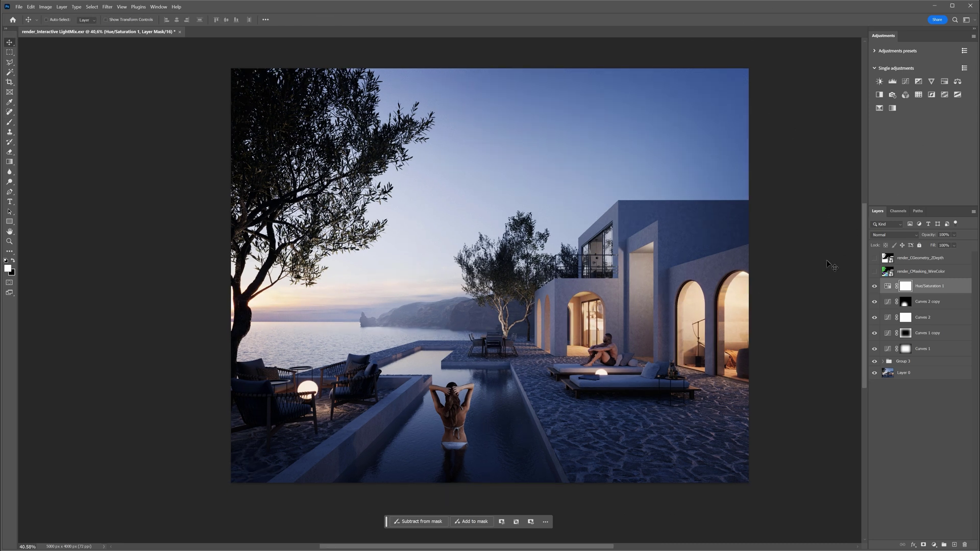
left_click(874, 272)
key("w")
left_click(411, 274)
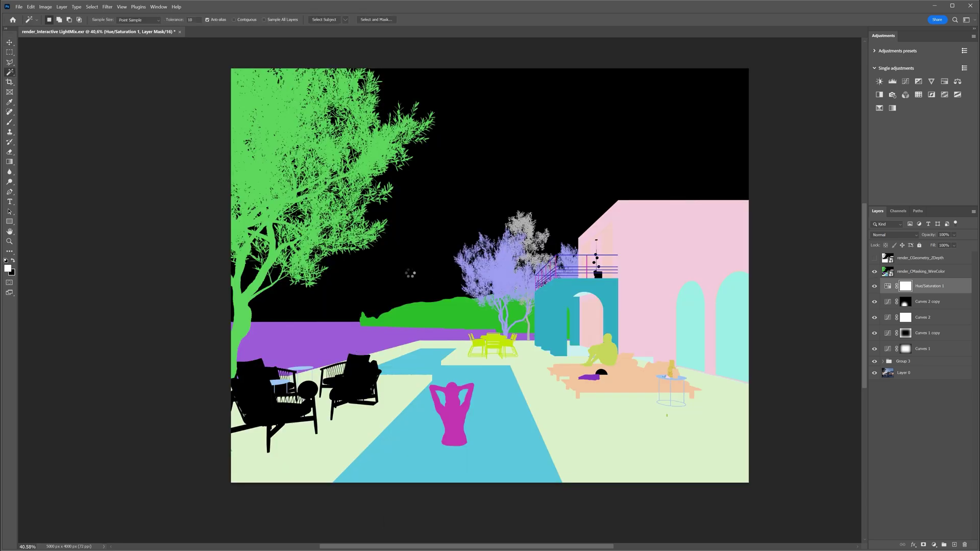
key("m")
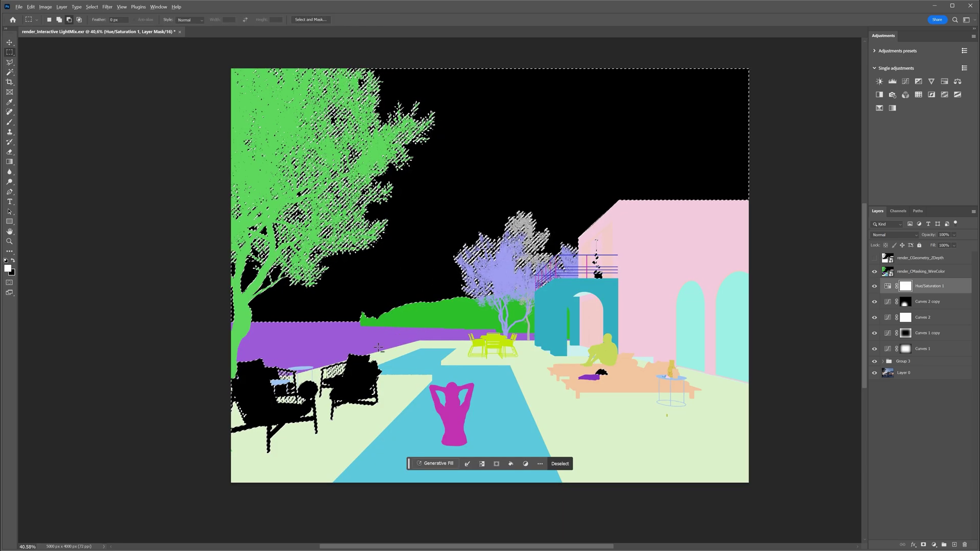
left_click_drag(396, 339, 213, 456)
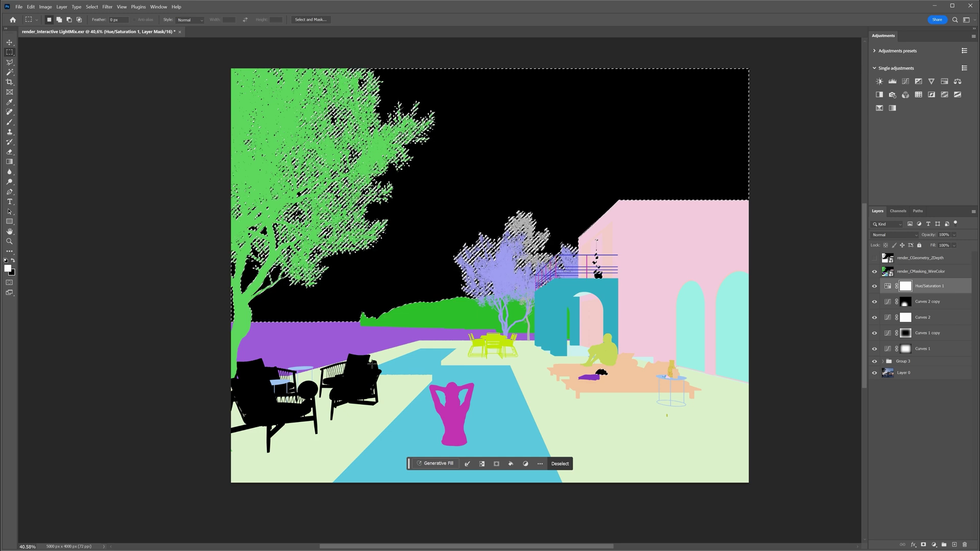
left_click(874, 272)
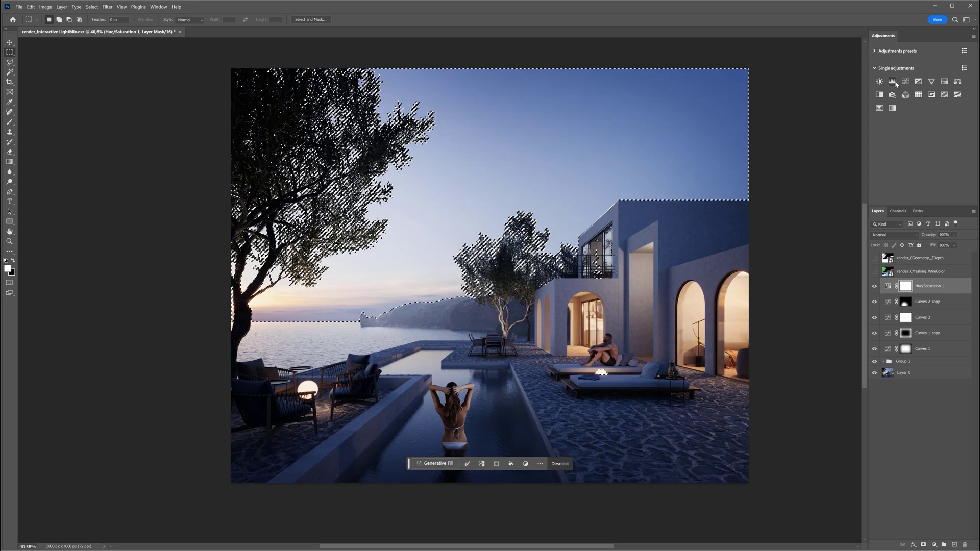
Step: Add a Levels adjustment on the selection with gamma 0.83 and white input 240
left_click(891, 81)
left_click_drag(803, 173, 773, 170)
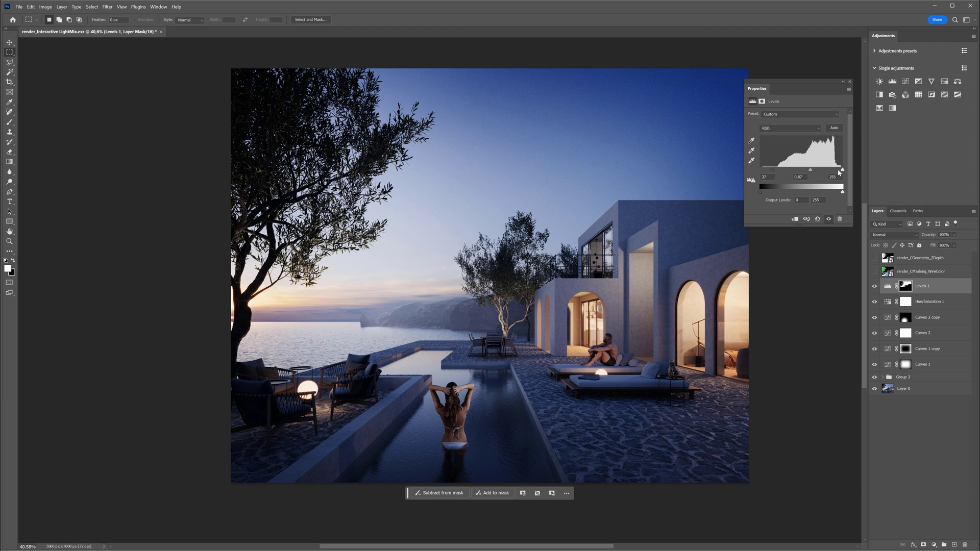
left_click_drag(842, 170, 838, 170)
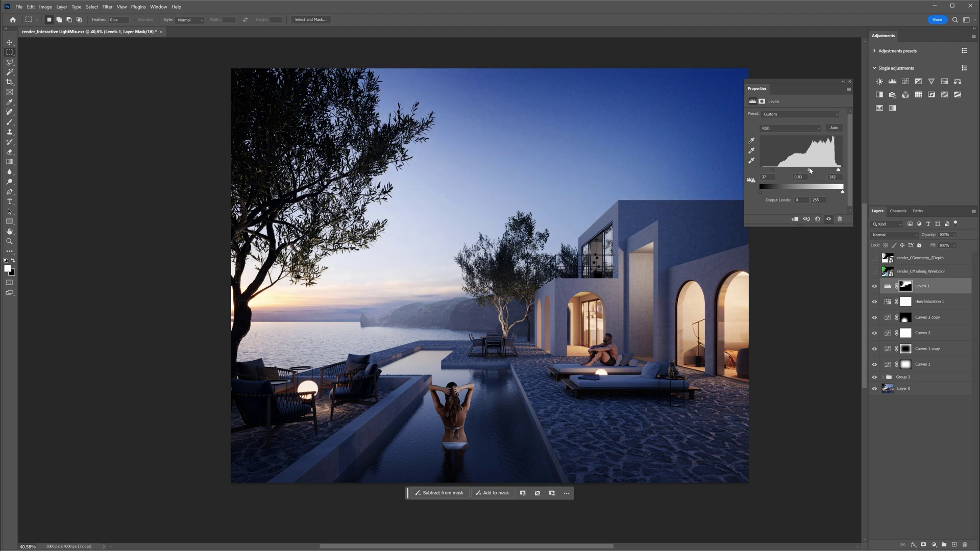
left_click(849, 82)
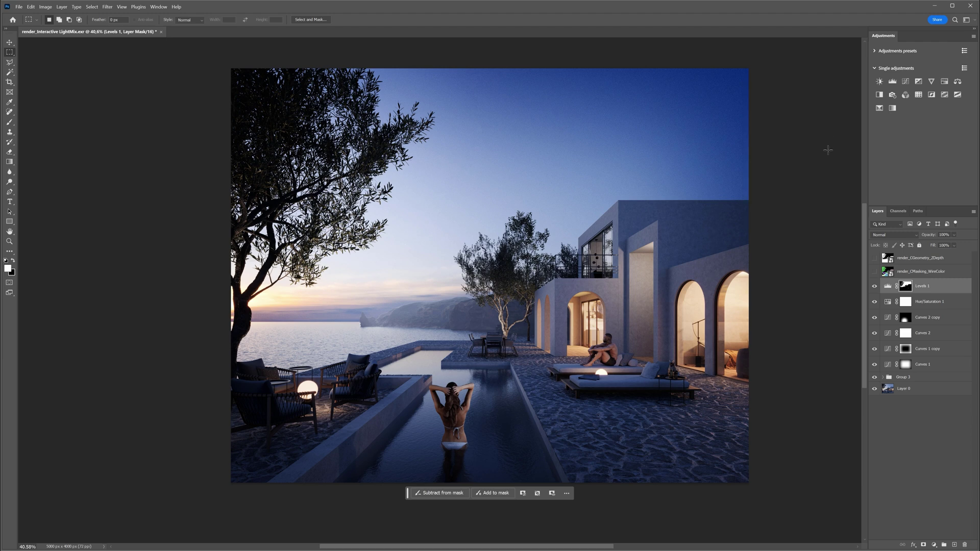
Step: Paint the sunset horizon out of the Levels mask with an 899 px brush
key("b")
left_click_drag(454, 254, 419, 253)
mouse_move(381, 287)
left_mouse_down()
mouse_move(400, 280)
mouse_move(365, 284)
mouse_move(444, 274)
left_mouse_up()
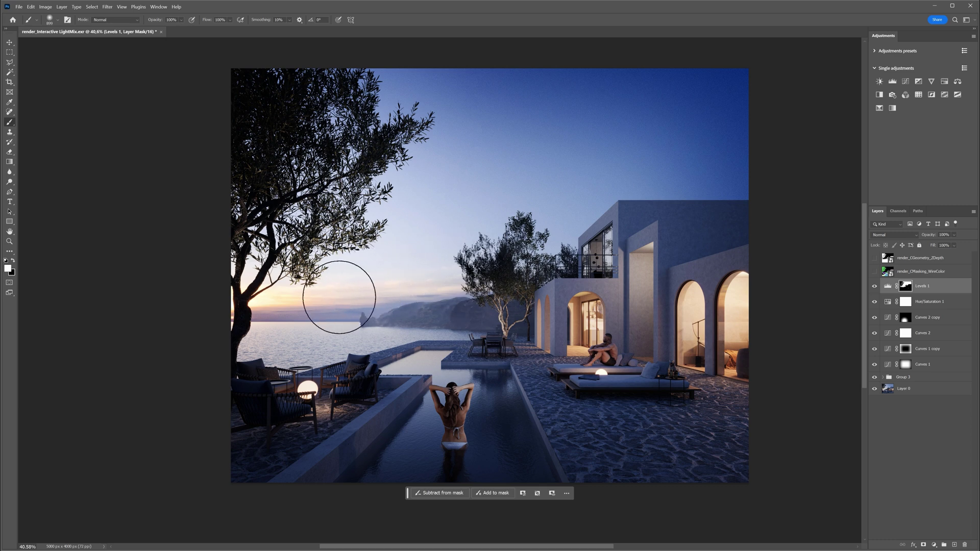
Step: Compare the image with Levels 1 on and off and against the raw Layer 0 render
key("x")
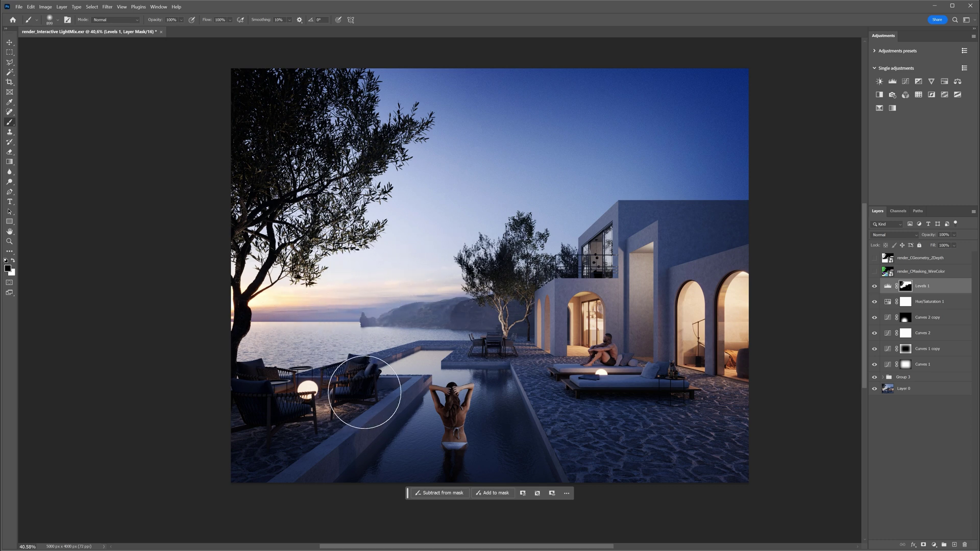
key("v")
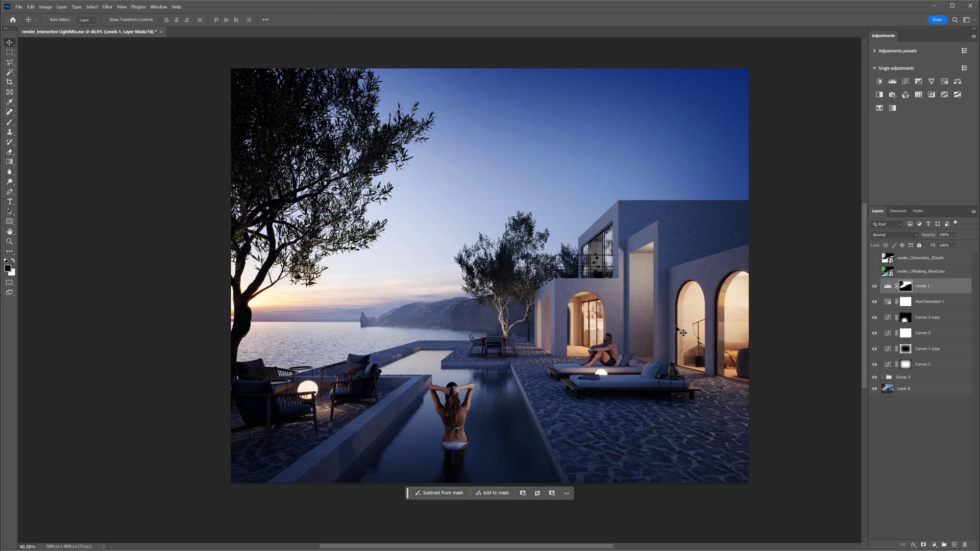
left_click(874, 287)
left_click(874, 287)
left_click(874, 288)
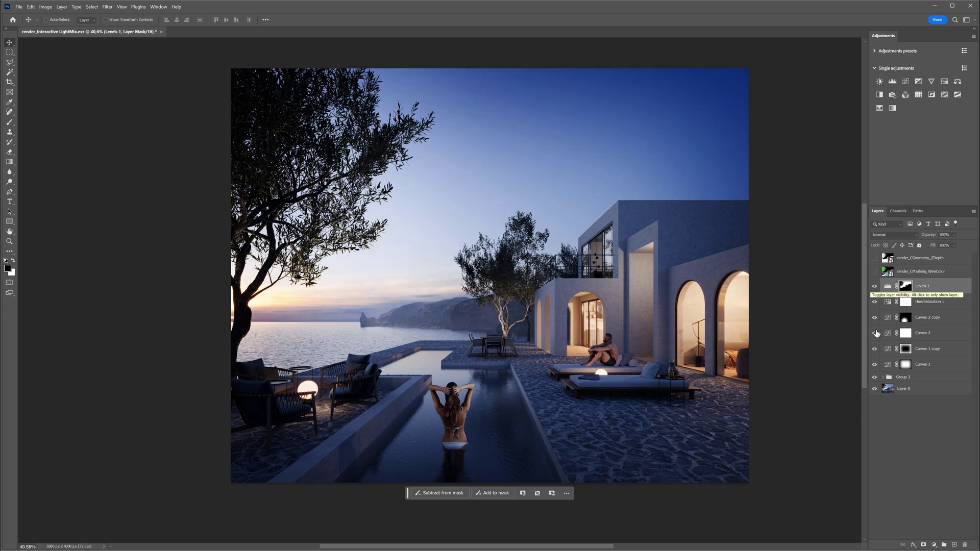
left_click(874, 389, "alt")
left_click(873, 390, "alt")
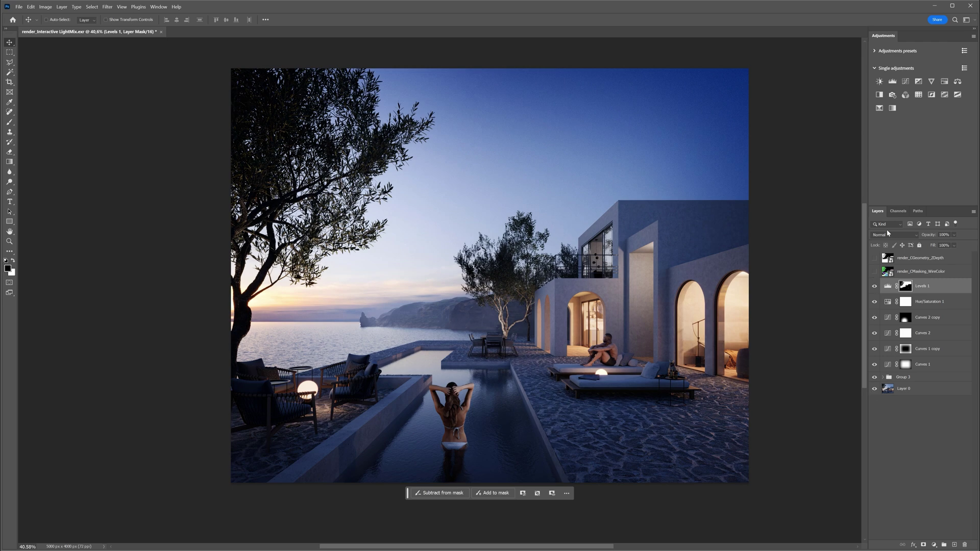
Step: Select the purple sea from the WireColor render with the Magic Wand
left_click(874, 272)
key("w")
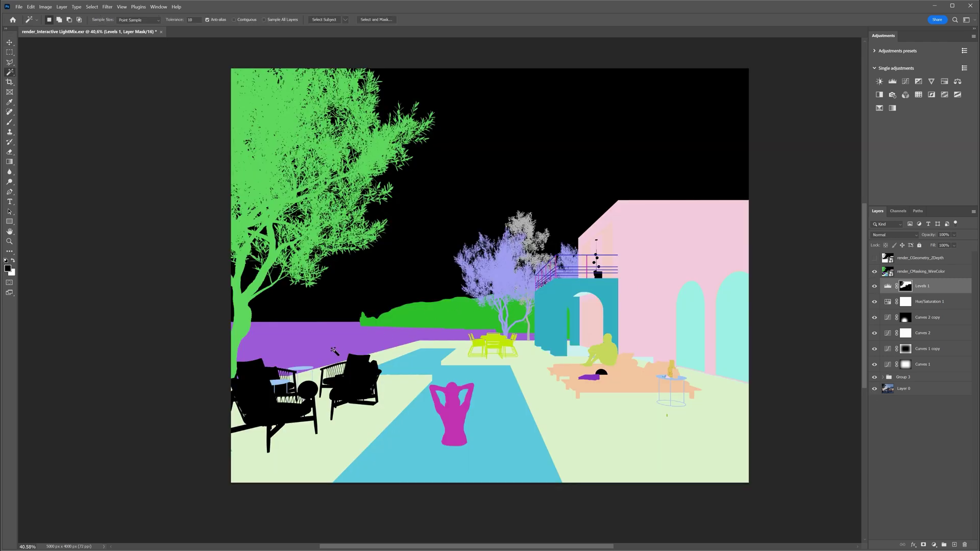
left_click(335, 351)
left_click(874, 272)
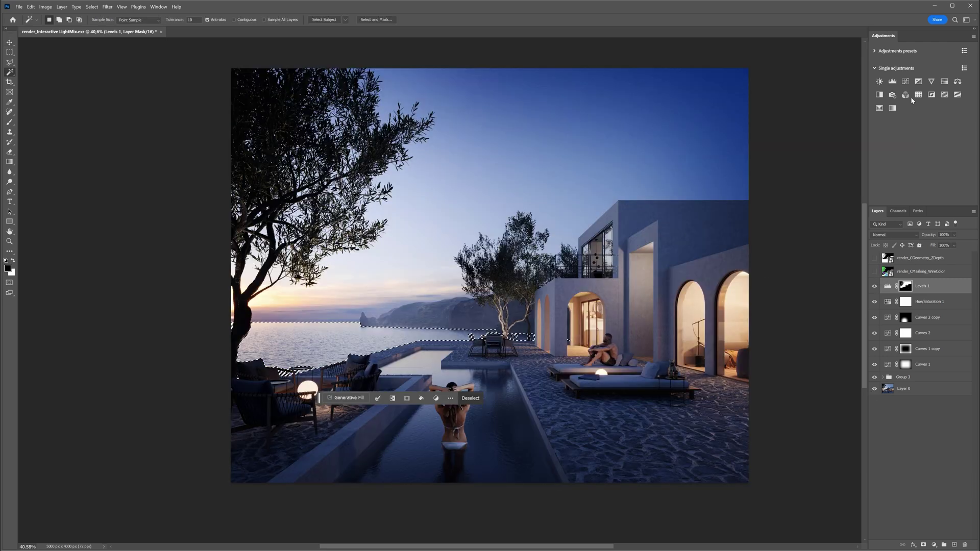
Step: Add a Levels 2 adjustment on the sea with black input 22 and gamma 0.79
left_click(892, 81)
left_click_drag(801, 170, 840, 172)
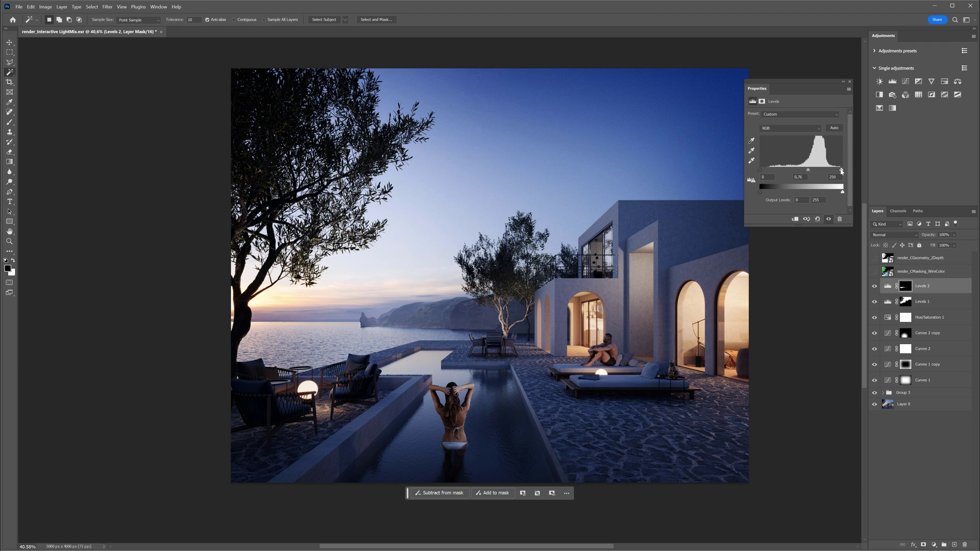
left_click_drag(762, 170, 769, 171)
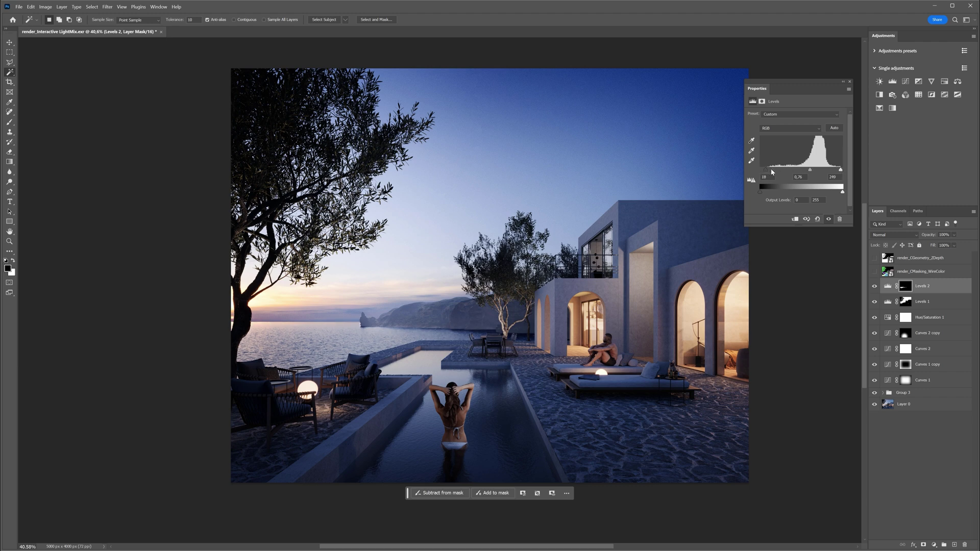
left_click_drag(810, 172, 810, 172)
left_click(849, 81)
Step: Compare Levels 2 on and off, then brush-paint its mask
left_click(874, 286)
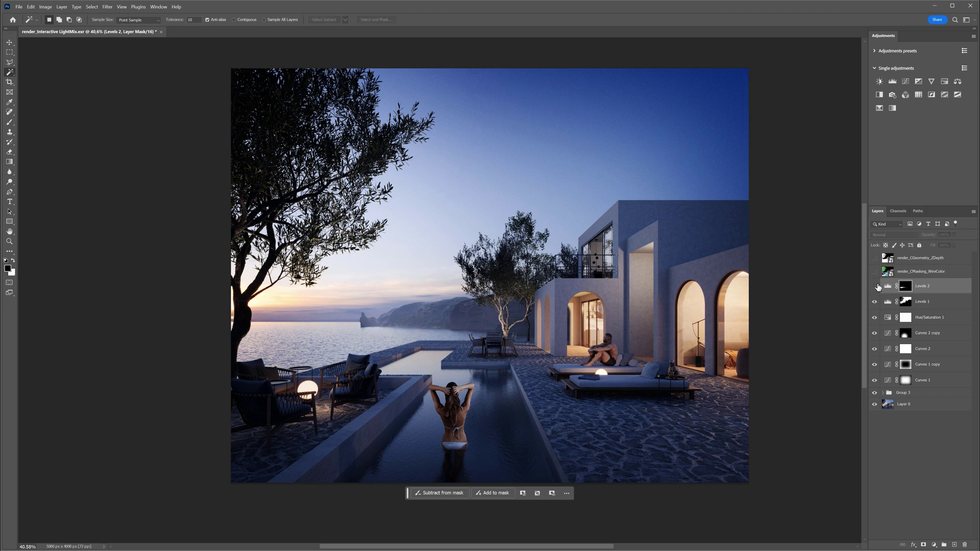
left_click(874, 286)
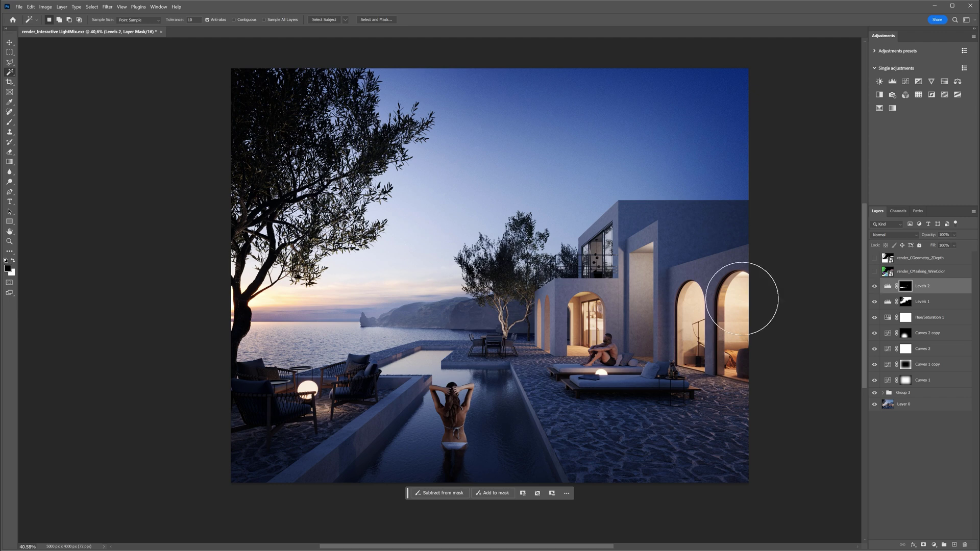
key("b")
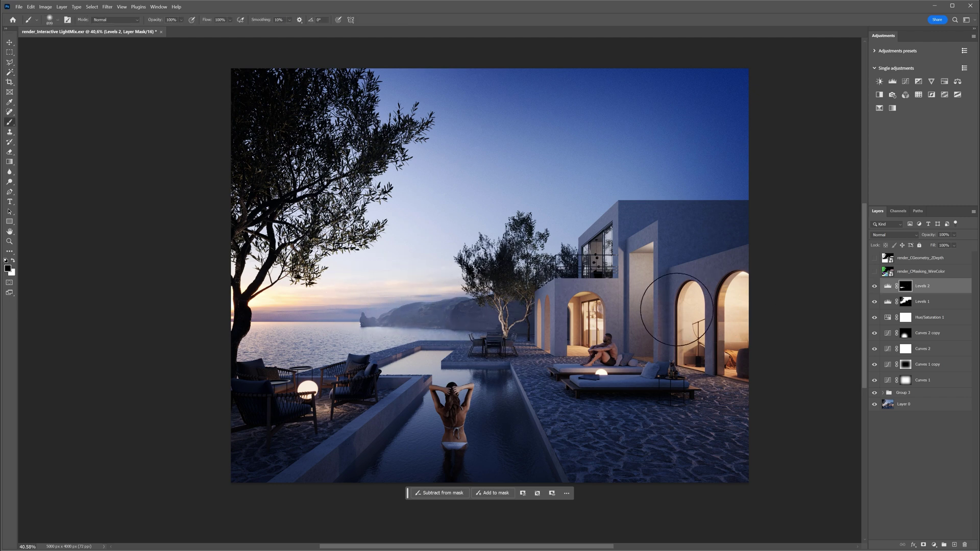
key("v")
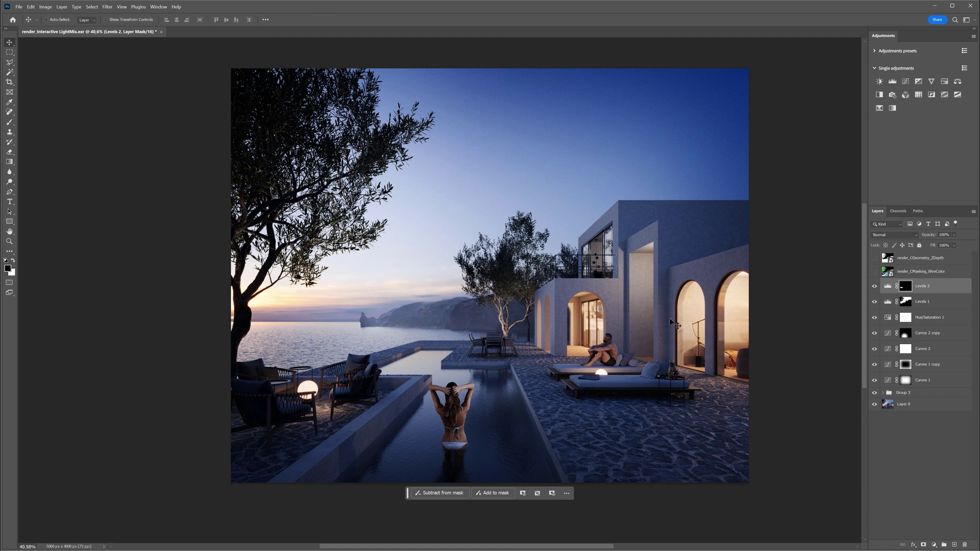
left_click(875, 404)
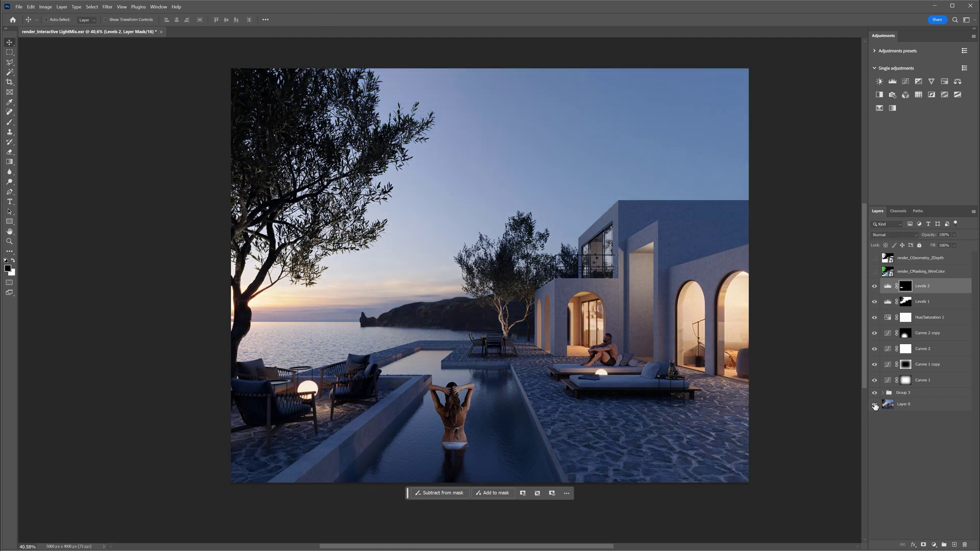
left_click(874, 404)
left_click(874, 405)
left_click(875, 404)
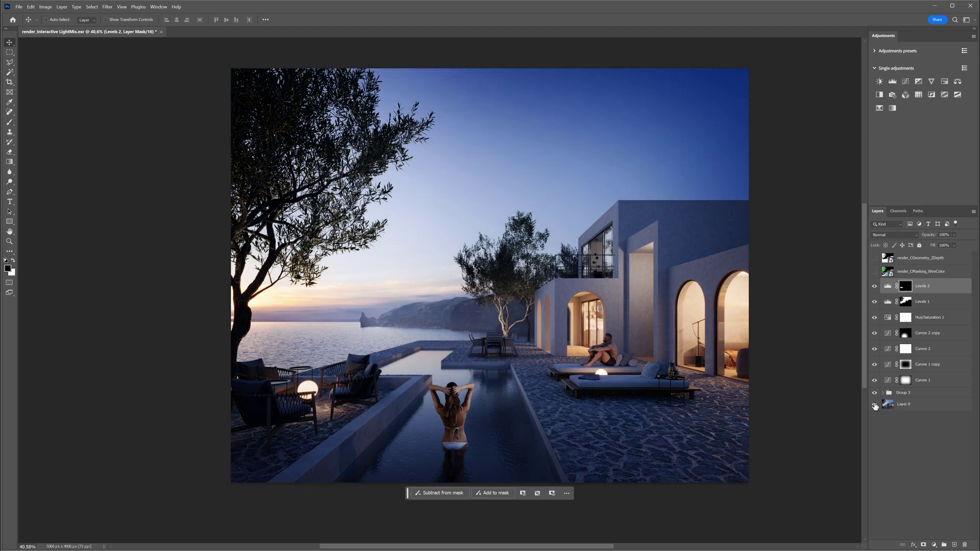